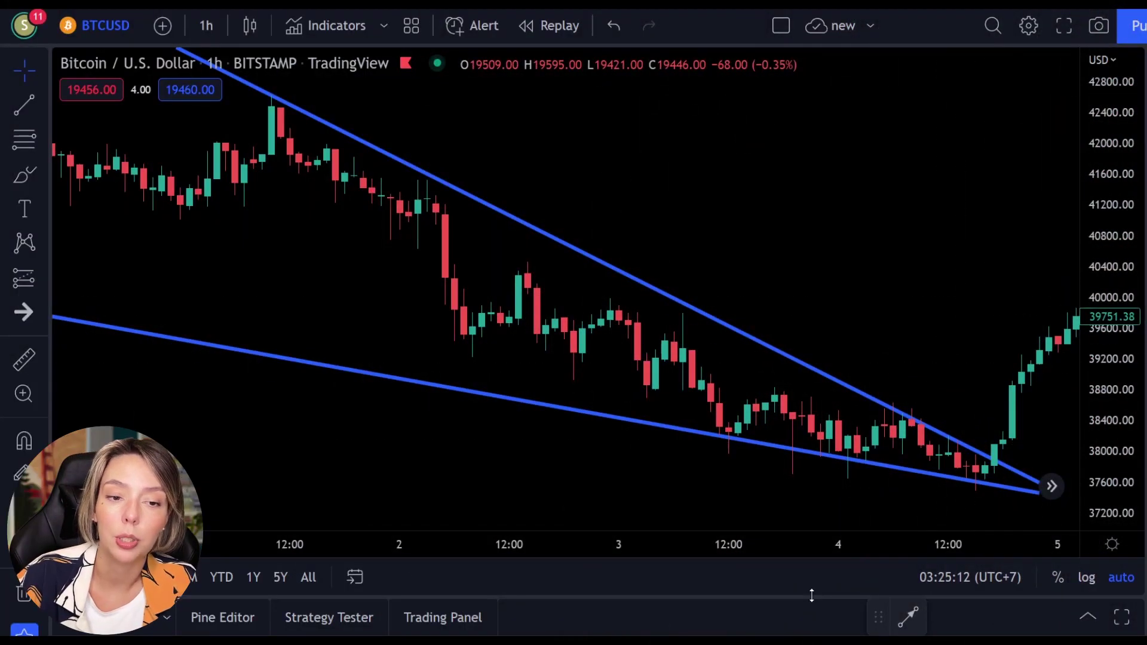
# Step: Brush the zigzag price path through the falling wedge, ending in an upward breakout arrow, and delete the stroke
pyautogui.moveTo(901, 277); pyautogui.dragTo(866, 287)
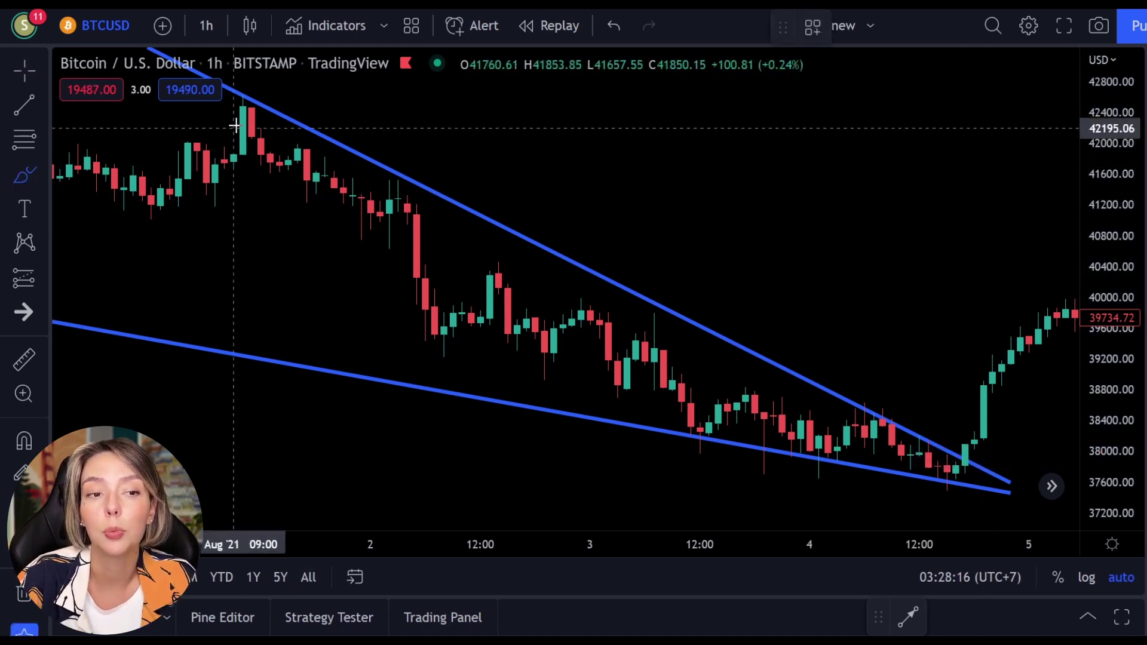
pyautogui.moveTo(244, 123)
pyautogui.mouseDown()
pyautogui.moveTo(428, 369)
pyautogui.moveTo(545, 326)
pyautogui.moveTo(616, 335)
pyautogui.moveTo(687, 419)
pyautogui.moveTo(778, 374)
pyautogui.moveTo(838, 447)
pyautogui.moveTo(900, 417)
pyautogui.moveTo(910, 474)
pyautogui.moveTo(919, 450)
pyautogui.moveTo(946, 458)
pyautogui.moveTo(983, 436)
pyautogui.moveTo(1000, 269)
pyautogui.moveTo(978, 326)
pyautogui.moveTo(1002, 265)
pyautogui.mouseUp()
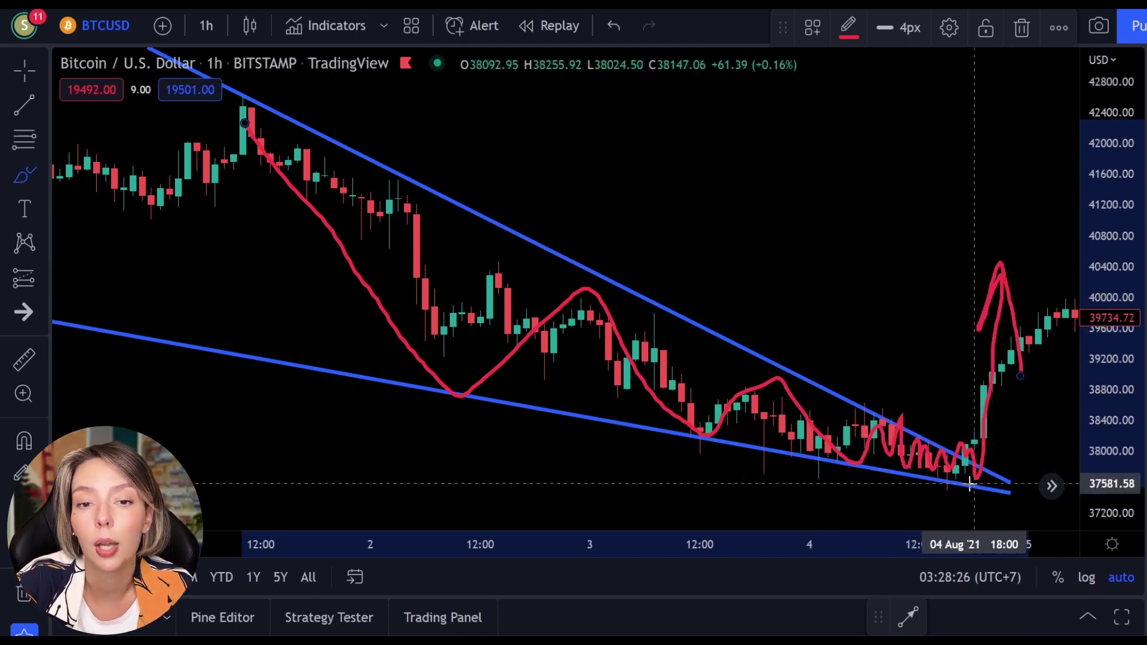
pyautogui.press('Delete')
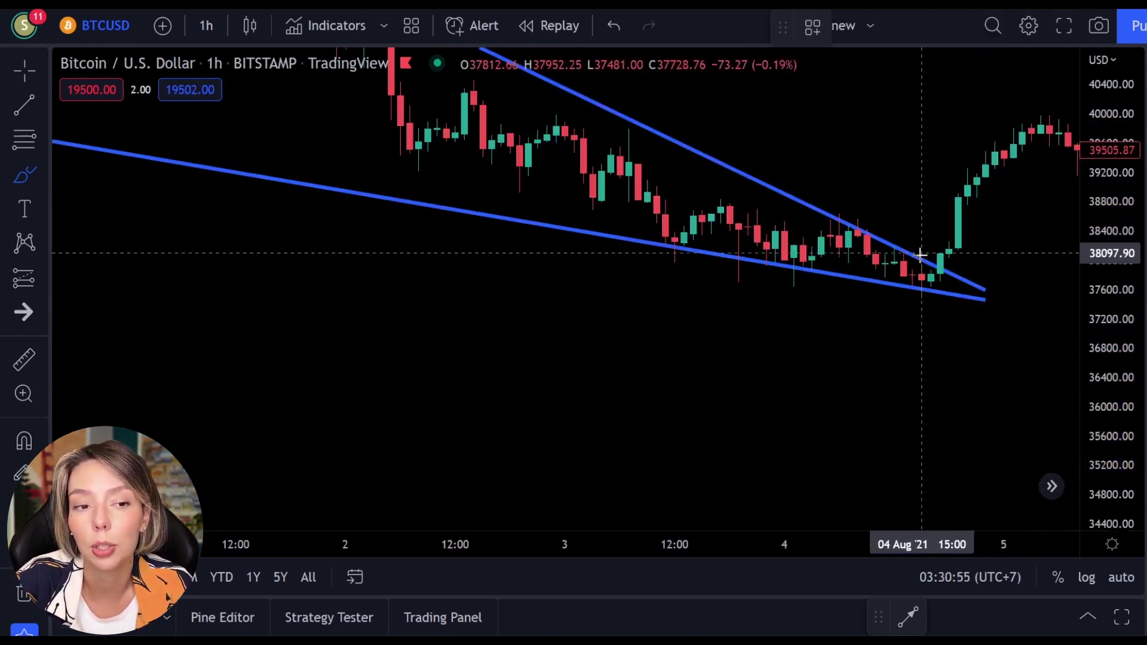
# Step: Brush one upward and one downward arrow from the falling wedge's tip as possible breakout directions, and remove both
pyautogui.moveTo(920, 256)
pyautogui.mouseDown()
pyautogui.moveTo(940, 167)
pyautogui.moveTo(884, 153)
pyautogui.moveTo(986, 173)
pyautogui.mouseUp()
pyautogui.moveTo(924, 293)
pyautogui.mouseDown()
pyautogui.moveTo(815, 448)
pyautogui.moveTo(847, 375)
pyautogui.moveTo(875, 429)
pyautogui.mouseUp()
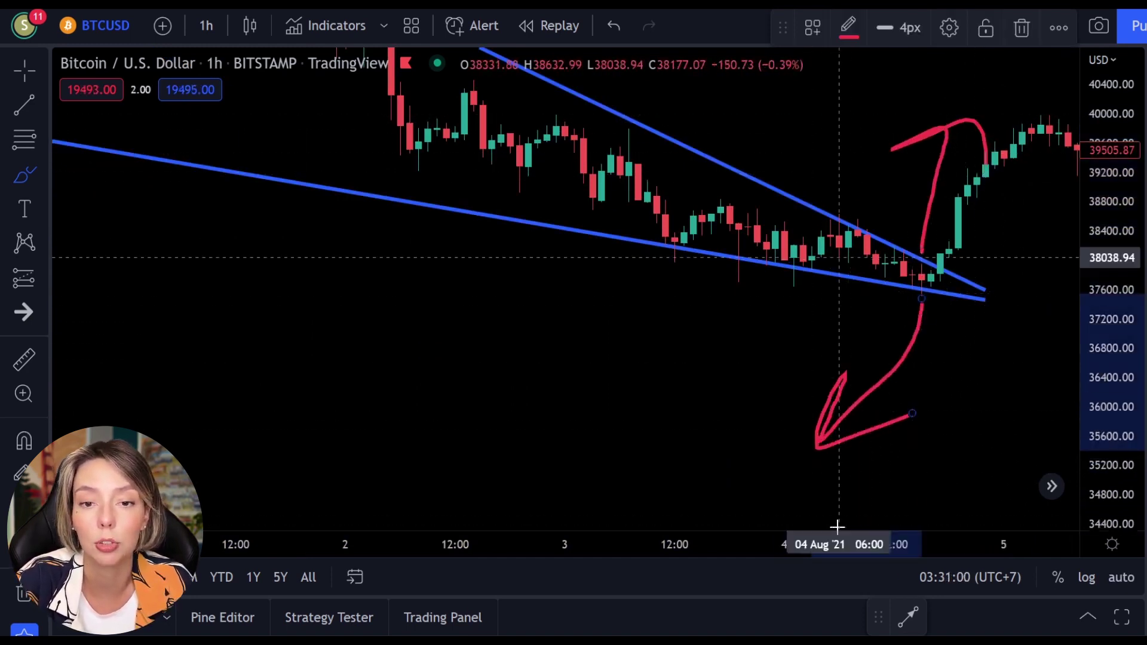
pyautogui.press('Delete')
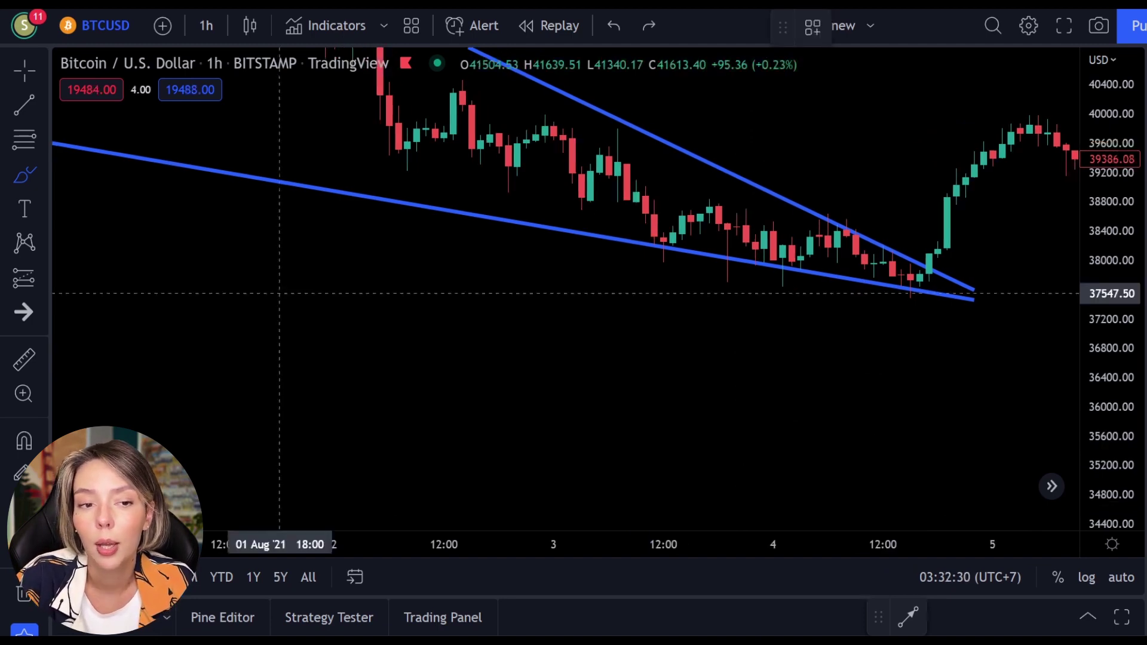
# Step: Brush a large upward arrow above the falling wedge's breakout point and undo it
pyautogui.press('Escape')
pyautogui.moveTo(558, 302)
pyautogui.mouseDown()
pyautogui.moveTo(594, 410)
pyautogui.moveTo(600, 482)
pyautogui.mouseUp()
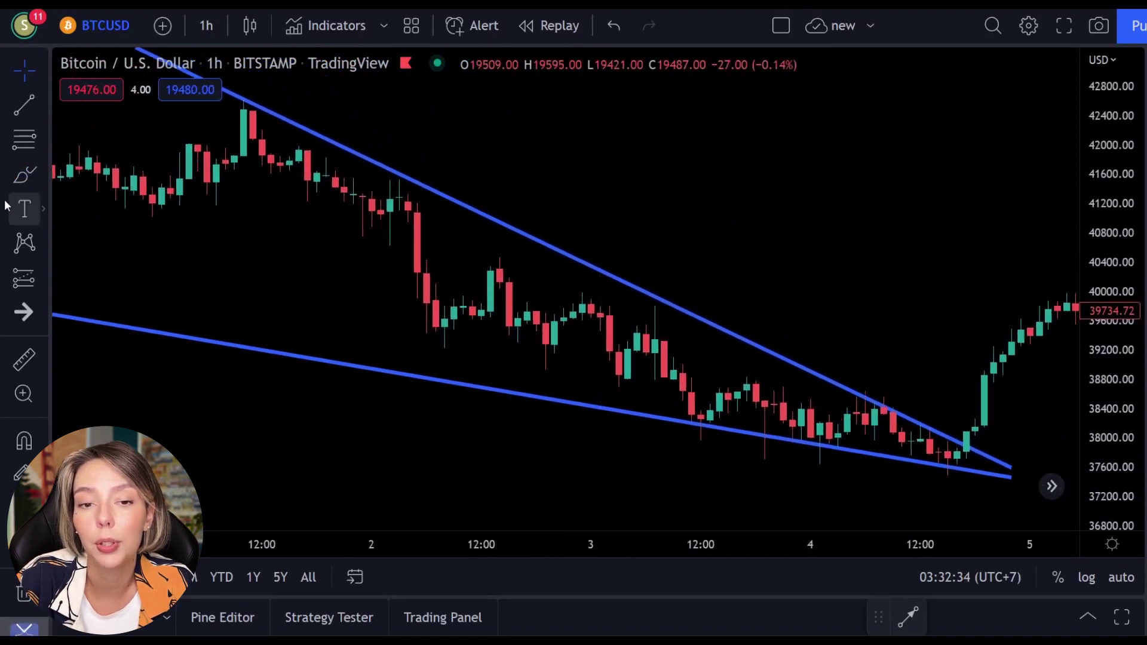
pyautogui.click(25, 174)
pyautogui.moveTo(932, 410)
pyautogui.mouseDown()
pyautogui.moveTo(988, 258)
pyautogui.moveTo(974, 197)
pyautogui.moveTo(1006, 193)
pyautogui.moveTo(1011, 333)
pyautogui.mouseUp()
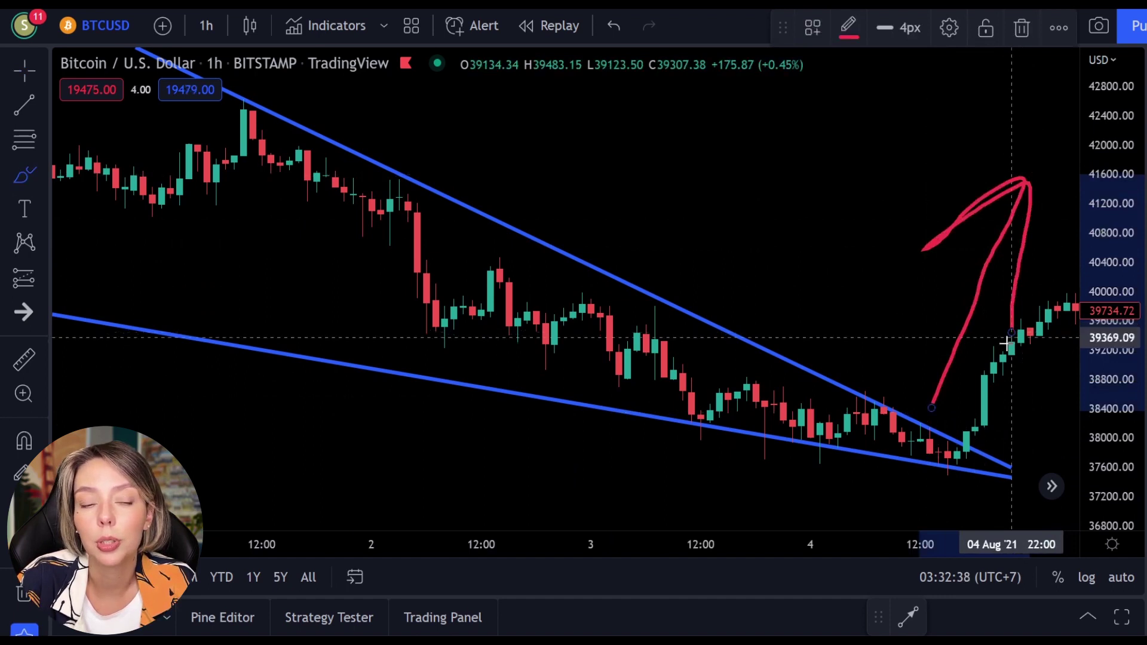
pyautogui.hotkey('ctrl', 'z')
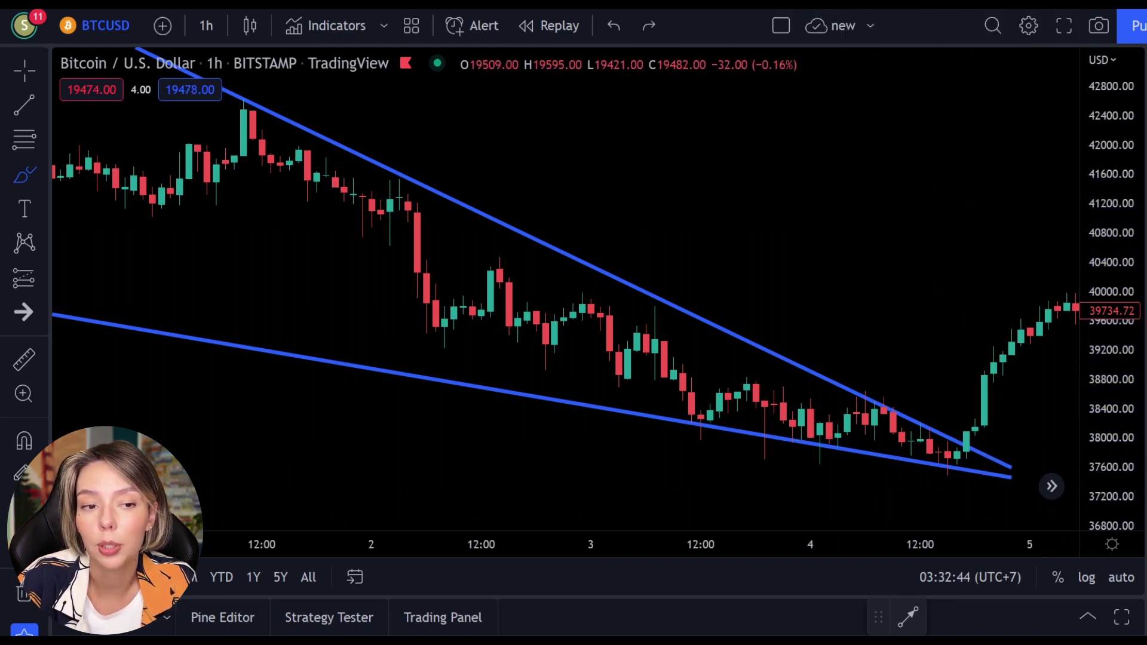
# Step: Brush a downward stroke from the lower boundary near the falling wedge's tip to illustrate a downside break
pyautogui.moveTo(911, 313); pyautogui.dragTo(915, 82)
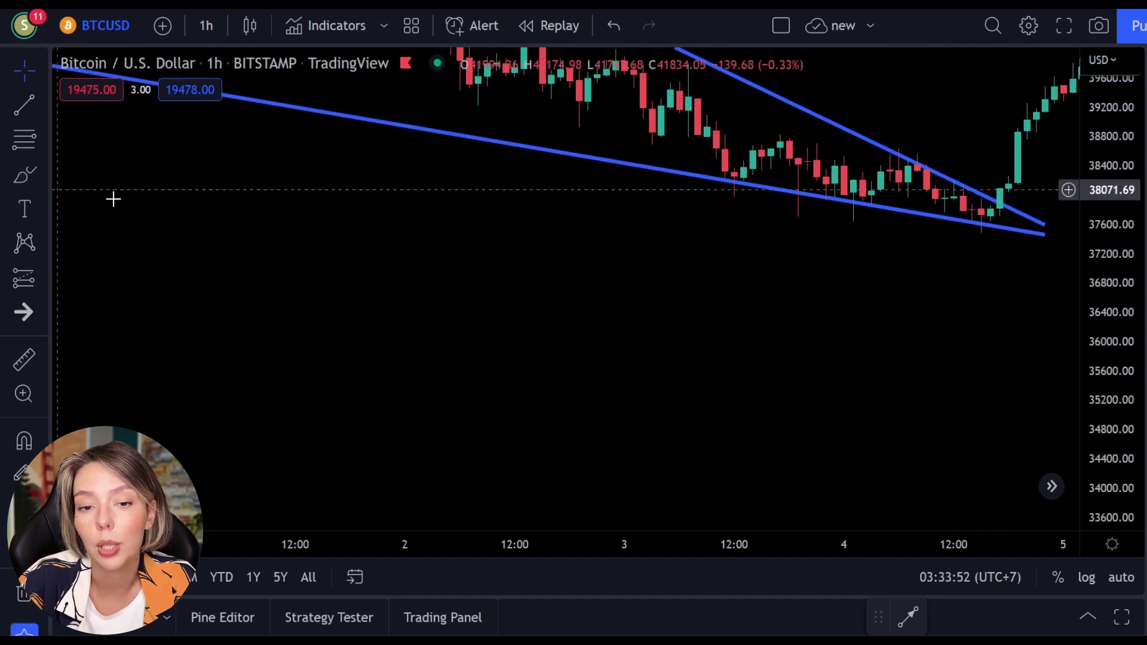
pyautogui.click(24, 175)
pyautogui.moveTo(982, 226)
pyautogui.mouseDown()
pyautogui.moveTo(781, 453)
pyautogui.moveTo(762, 447)
pyautogui.moveTo(952, 446)
pyautogui.mouseUp()
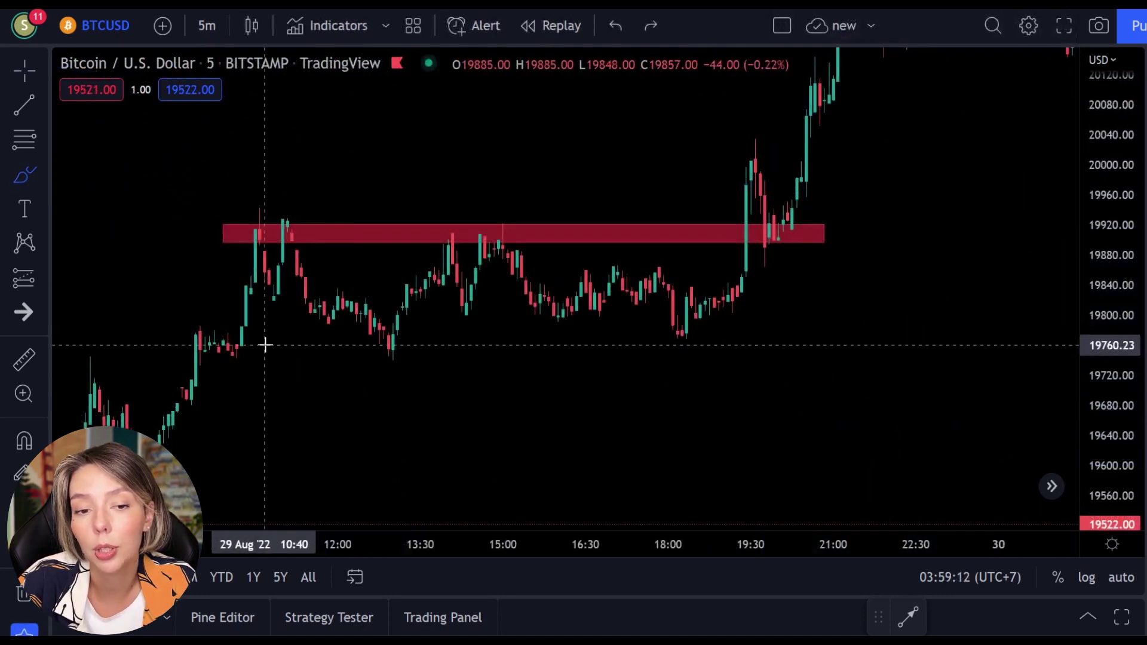
# Step: Brush circles around the price touches along the red resistance zone on the 5-minute BTCUSD chart
pyautogui.click(38, 179)
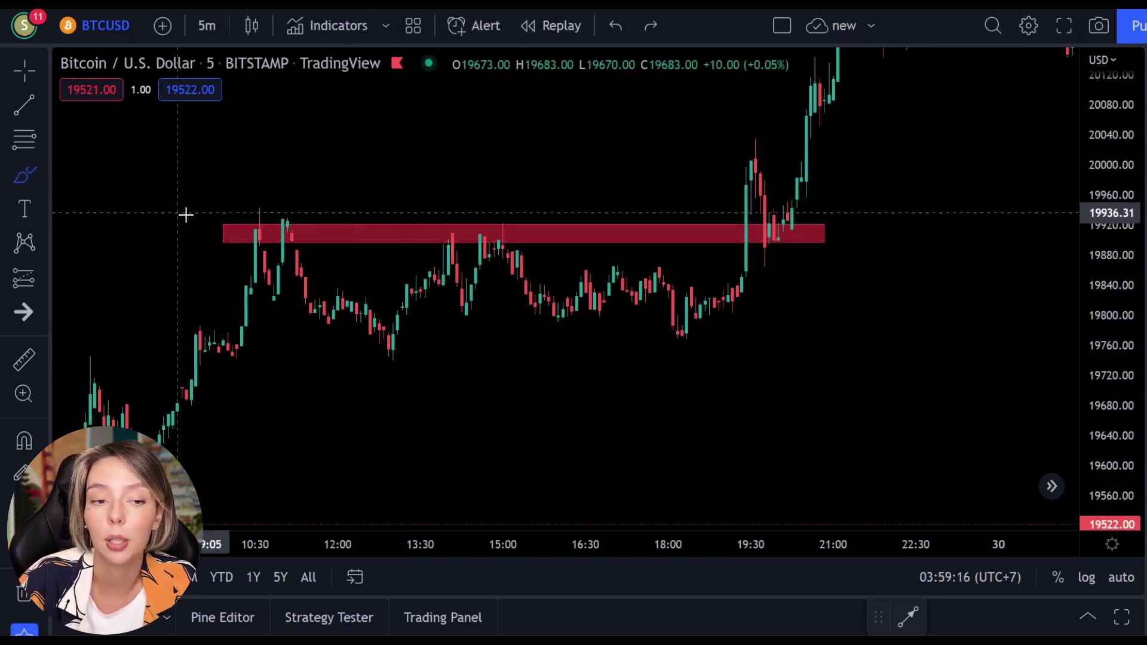
pyautogui.moveTo(265, 211)
pyautogui.mouseDown()
pyautogui.moveTo(231, 226)
pyautogui.moveTo(262, 209)
pyautogui.moveTo(281, 239)
pyautogui.moveTo(309, 229)
pyautogui.mouseUp()
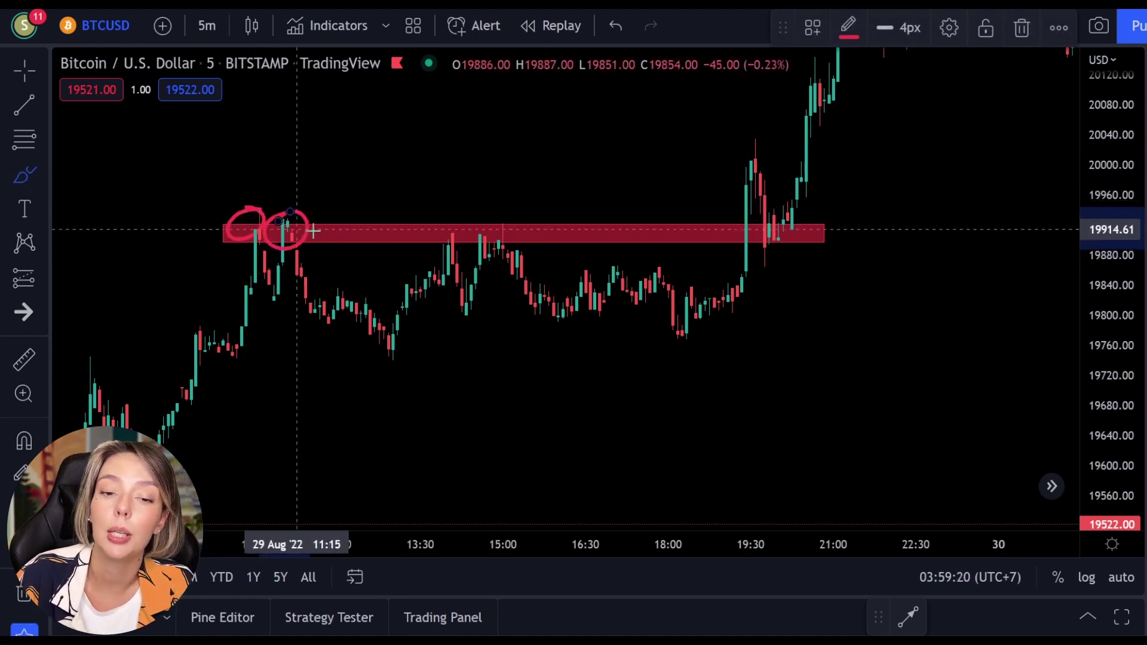
pyautogui.moveTo(450, 213); pyautogui.dragTo(405, 207)
pyautogui.moveTo(513, 218); pyautogui.dragTo(489, 223)
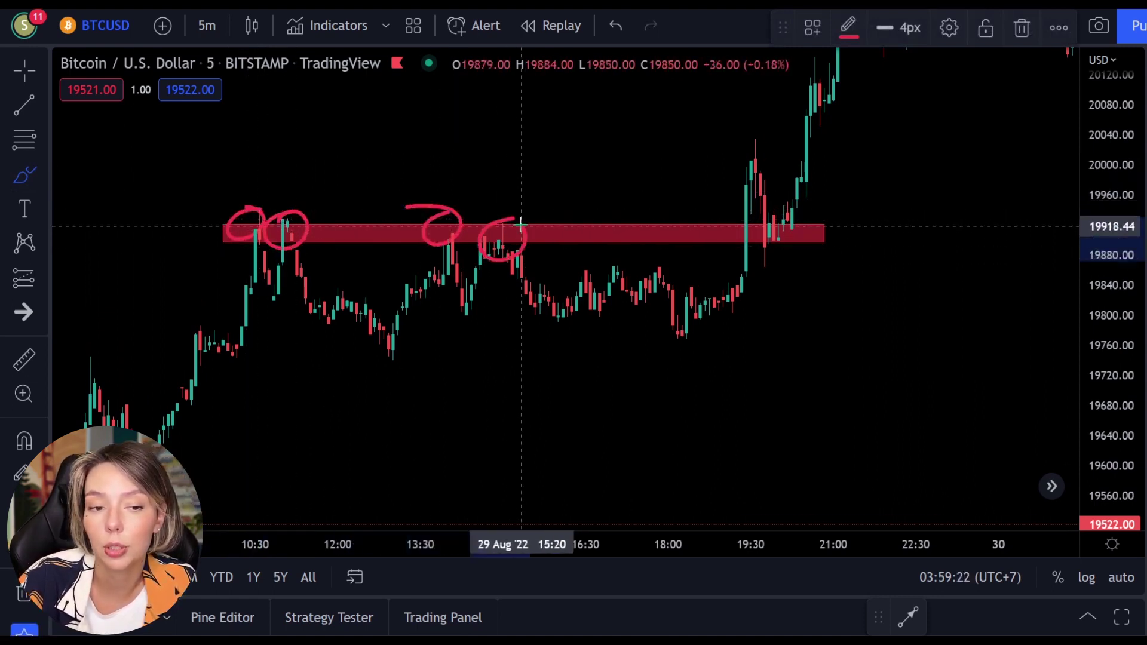
# Step: Brush downward arrows from the circled touches of the red zone to mark the price rejections
pyautogui.moveTo(242, 252)
pyautogui.mouseDown()
pyautogui.moveTo(287, 320)
pyautogui.moveTo(265, 334)
pyautogui.mouseUp()
pyautogui.moveTo(318, 260); pyautogui.dragTo(410, 340)
pyautogui.moveTo(378, 302)
pyautogui.mouseDown()
pyautogui.moveTo(410, 347)
pyautogui.moveTo(354, 346)
pyautogui.mouseUp()
pyautogui.moveTo(445, 262)
pyautogui.mouseDown()
pyautogui.moveTo(494, 374)
pyautogui.moveTo(424, 385)
pyautogui.mouseUp()
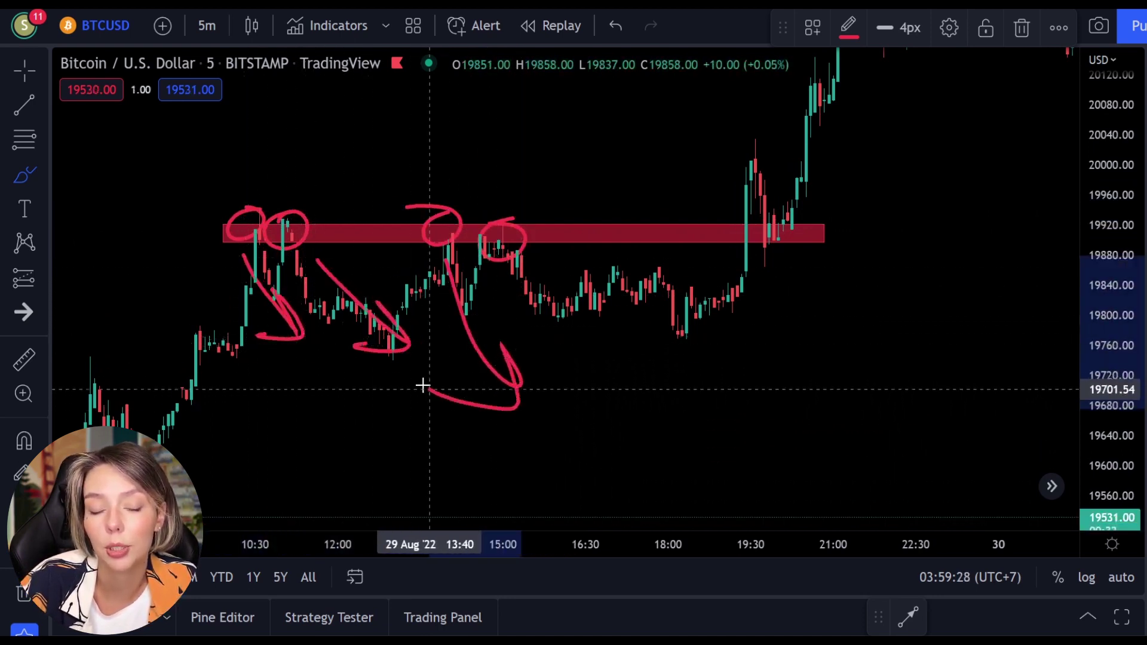
# Step: Undo all the brushed circles and rejection arrows around the red resistance zone
pyautogui.hotkey('ctrl', 'z')
pyautogui.hotkey('ctrl', 'z')
pyautogui.hotkey('ctrl', 'z')
pyautogui.hotkey('ctrl', 'z')
pyautogui.hotkey('ctrl', 'z')
pyautogui.hotkey('ctrl', 'z')
pyautogui.hotkey('ctrl', 'z')
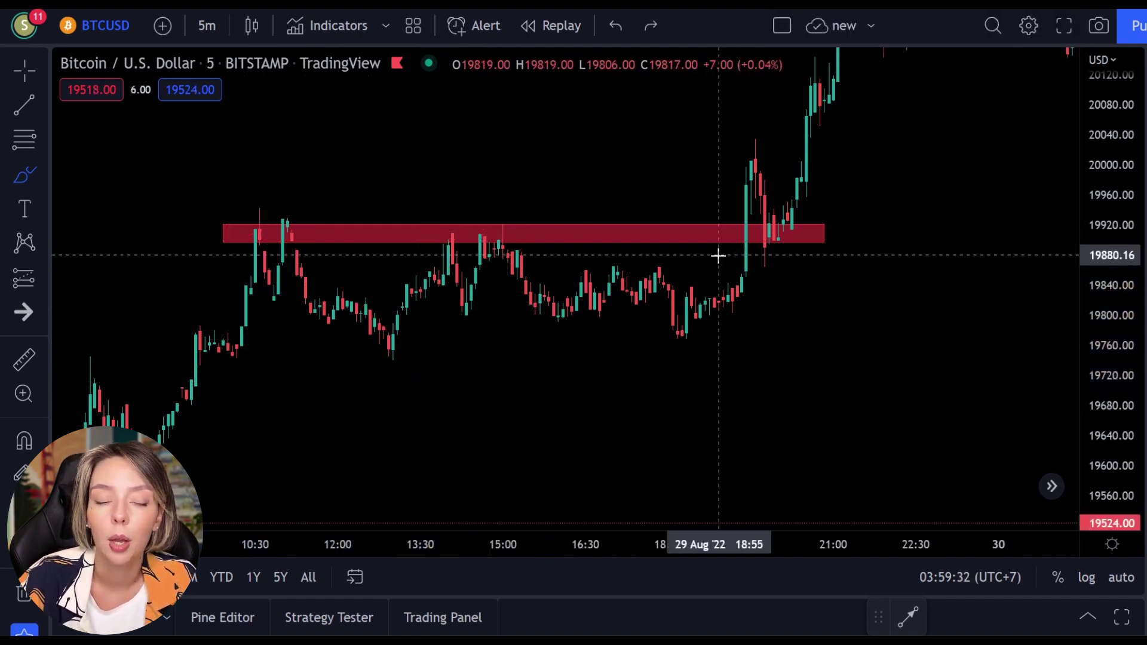
# Step: Brush over the price breakout through the end of the red resistance zone and undo the strokes
pyautogui.moveTo(722, 256)
pyautogui.mouseDown()
pyautogui.moveTo(735, 230)
pyautogui.moveTo(711, 140)
pyautogui.moveTo(748, 107)
pyautogui.moveTo(810, 232)
pyautogui.moveTo(791, 249)
pyautogui.moveTo(880, 267)
pyautogui.mouseUp()
pyautogui.hotkey('ctrl', 'z')
pyautogui.hotkey('ctrl', 'z')
pyautogui.hotkey('ctrl', 'z')
pyautogui.hotkey('ctrl', 'z')
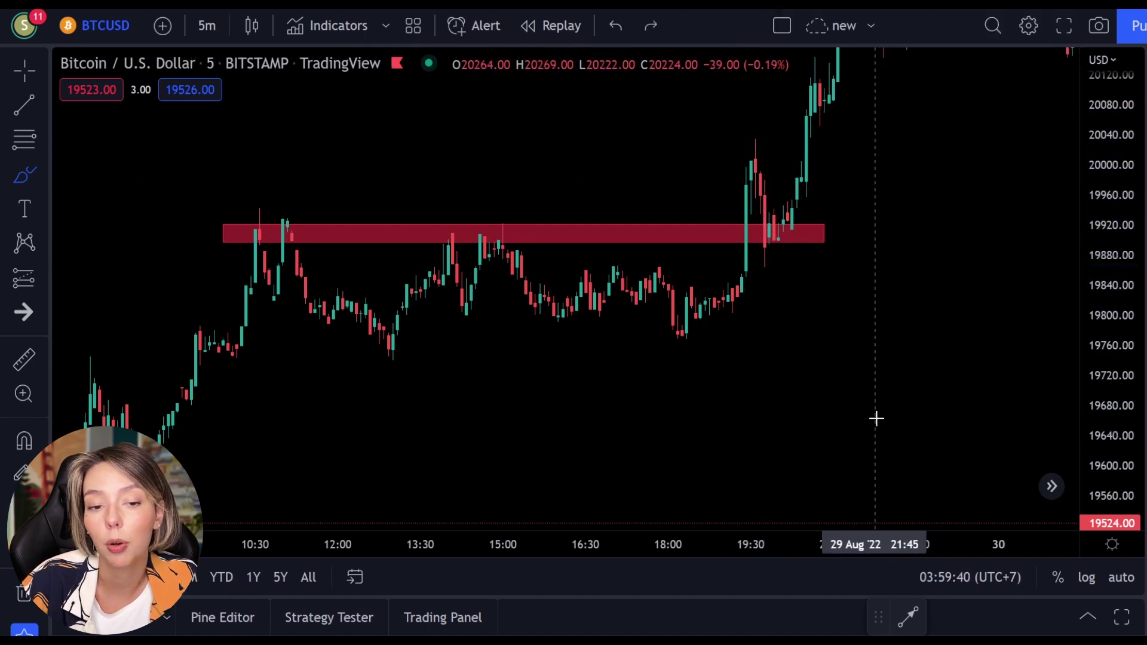
# Step: Brush an upward arrow from the end of the red zone beside the rally after the breakout, and undo it
pyautogui.click(31, 74)
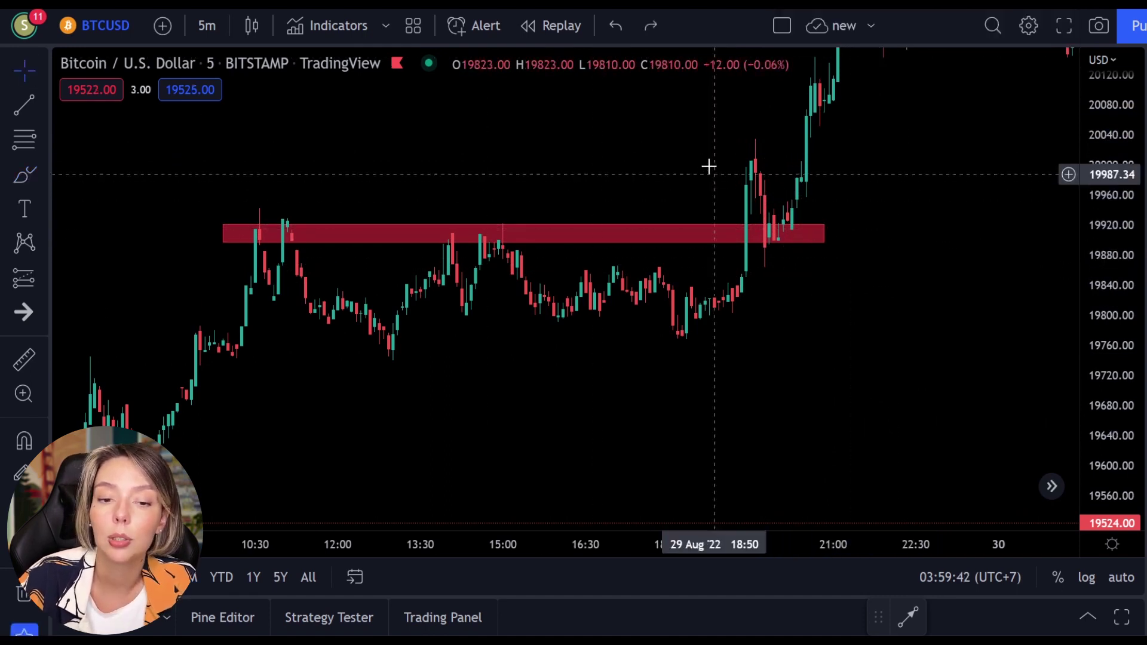
pyautogui.moveTo(710, 167); pyautogui.dragTo(518, 310)
pyautogui.click(22, 177)
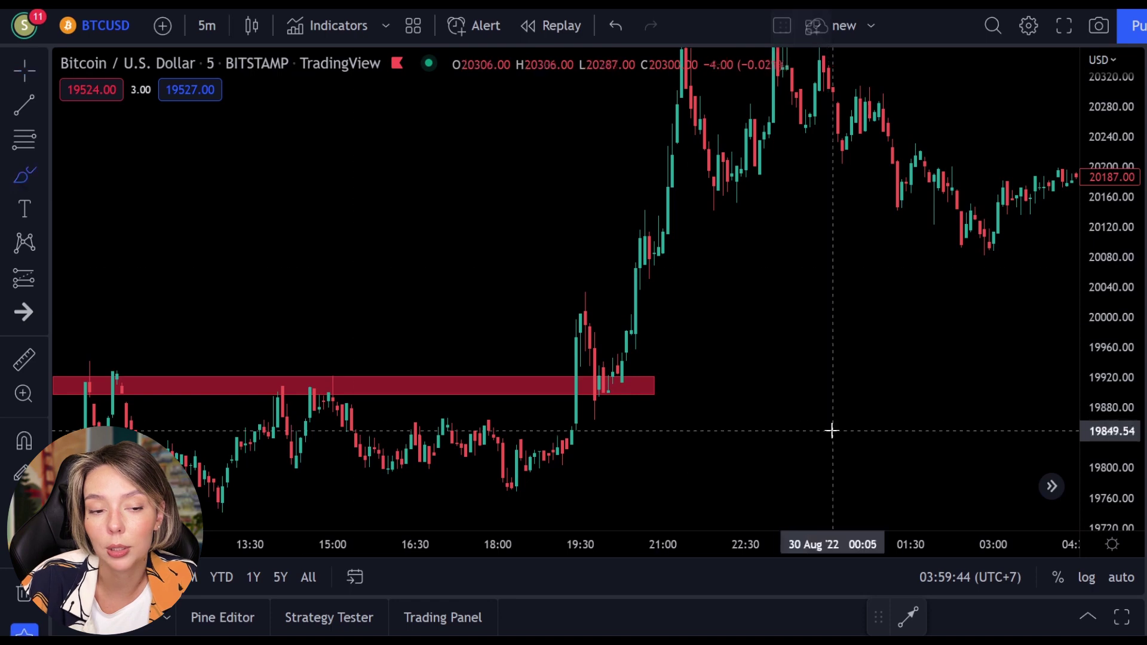
pyautogui.moveTo(674, 381)
pyautogui.mouseDown()
pyautogui.moveTo(727, 221)
pyautogui.moveTo(792, 192)
pyautogui.moveTo(745, 337)
pyautogui.mouseUp()
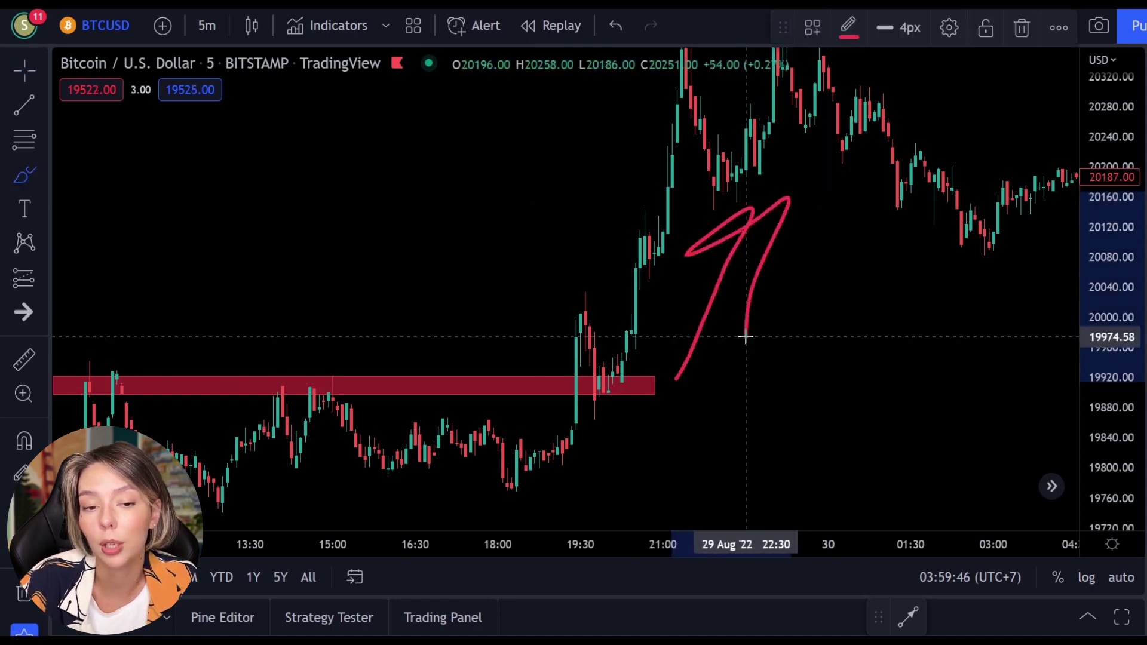
pyautogui.hotkey('ctrl', 'z')
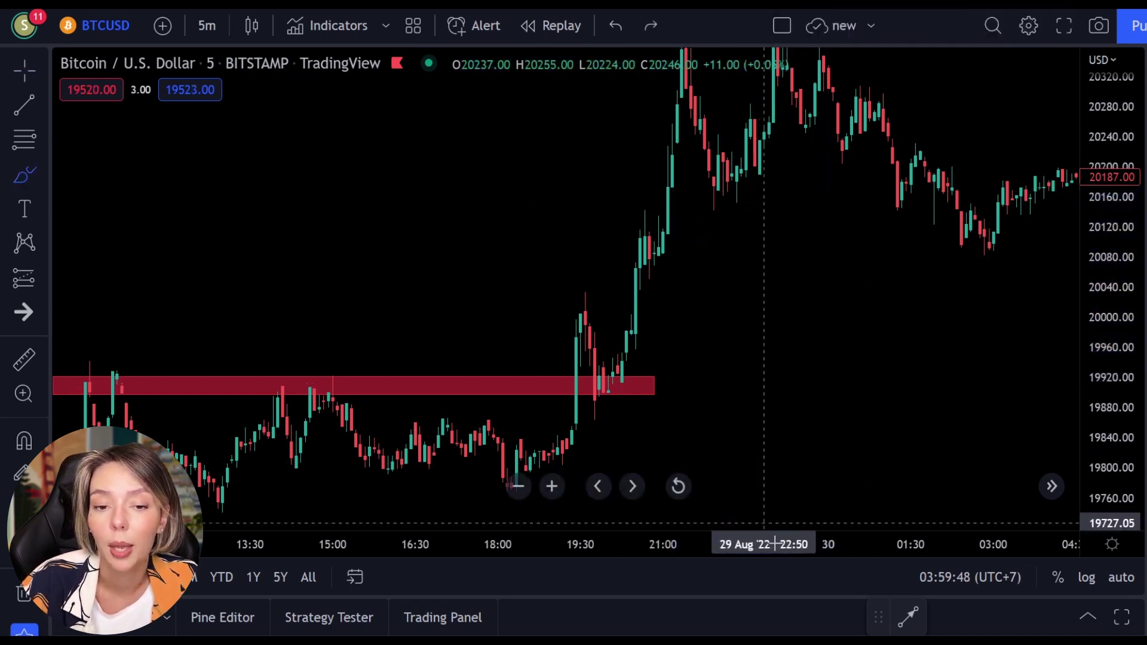
# Step: Brush a partial circle over the red zone just before the breakout candle and delete it
pyautogui.click(24, 70)
pyautogui.moveTo(507, 253); pyautogui.dragTo(669, 158)
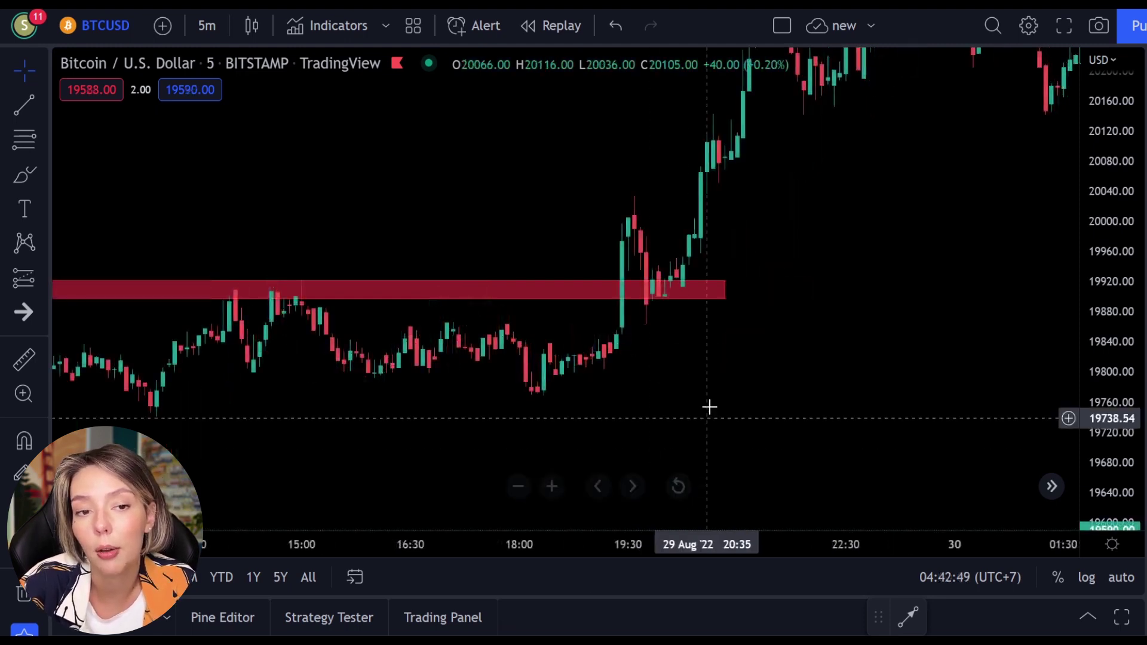
pyautogui.scroll(-2, 684, 360)
pyautogui.scroll(-2, 699, 376)
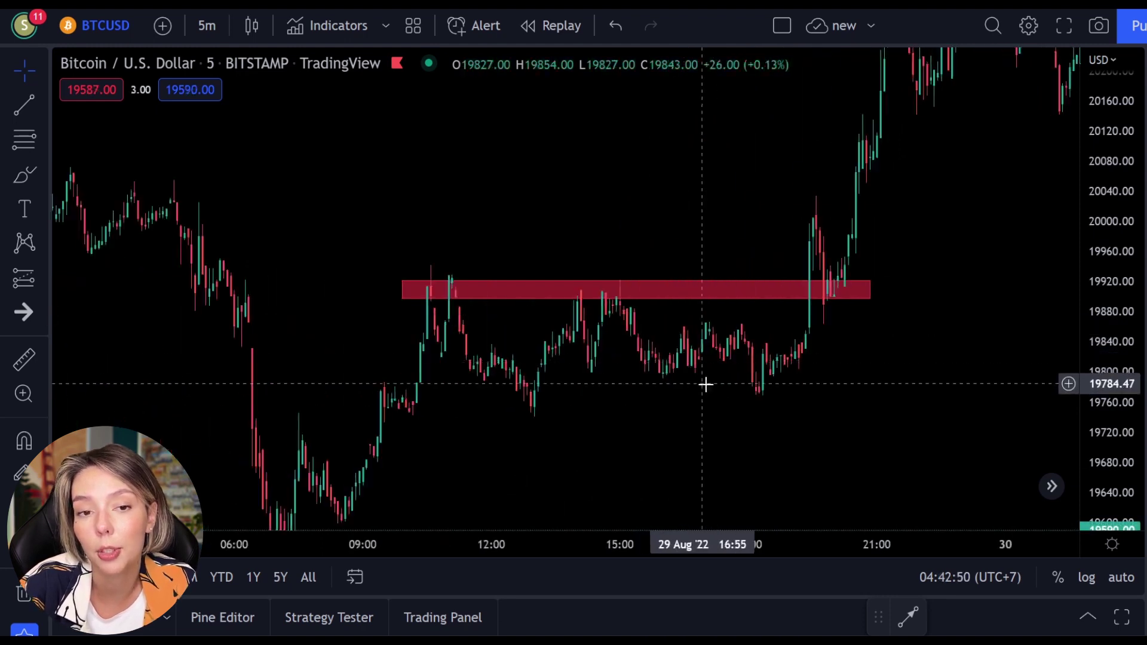
pyautogui.scroll(3, 679, 396)
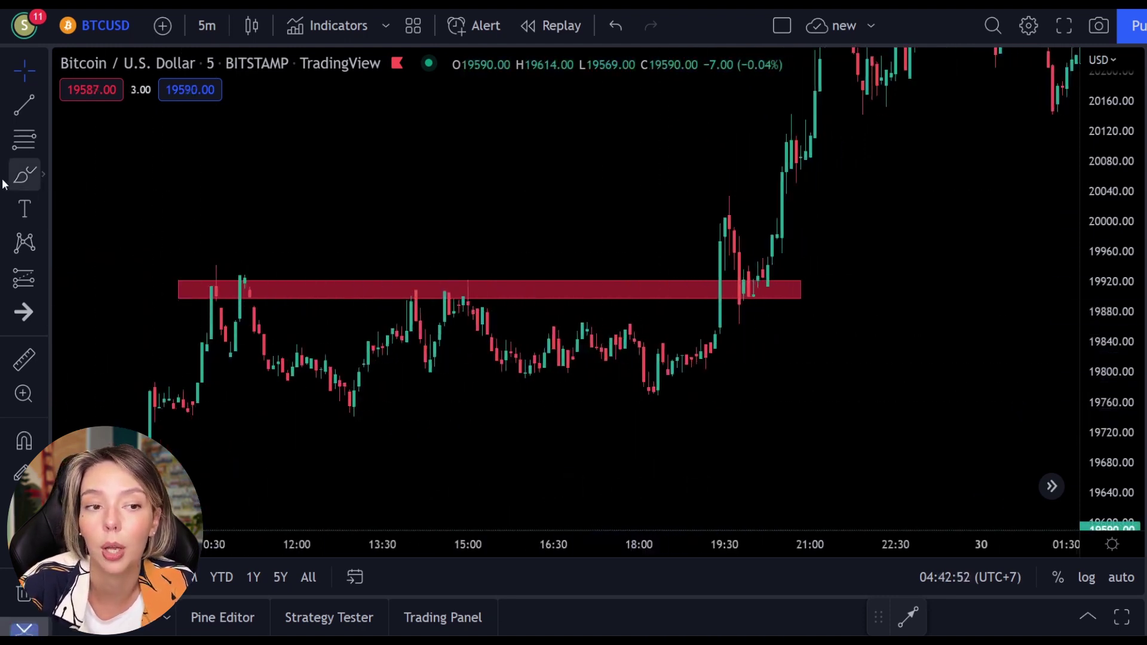
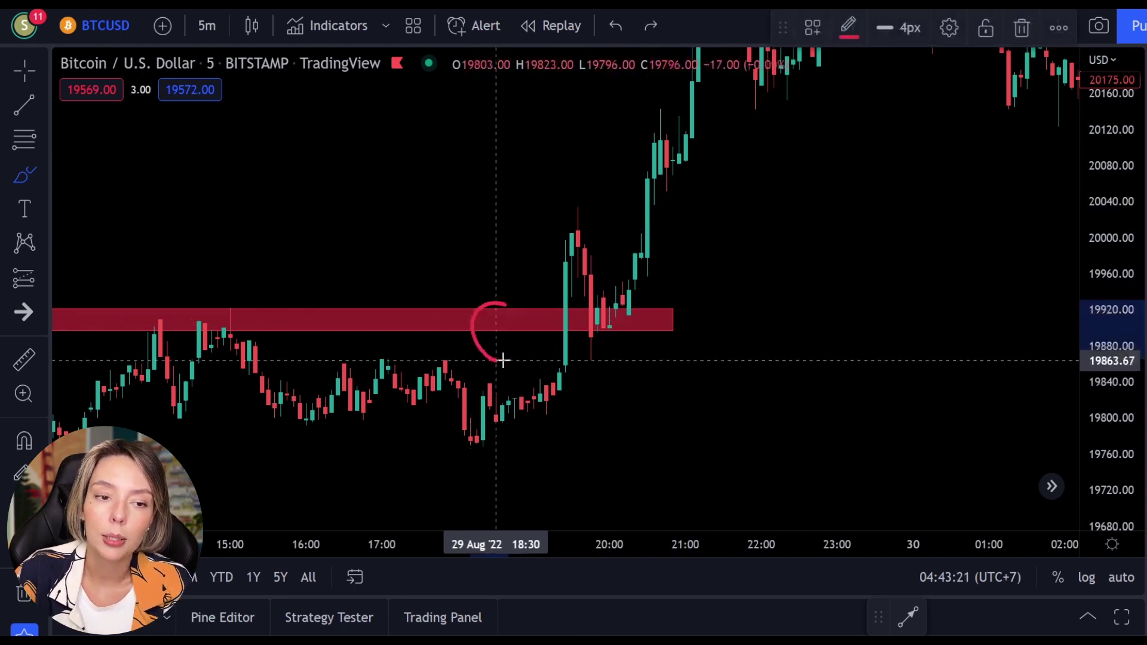
pyautogui.press('Delete')
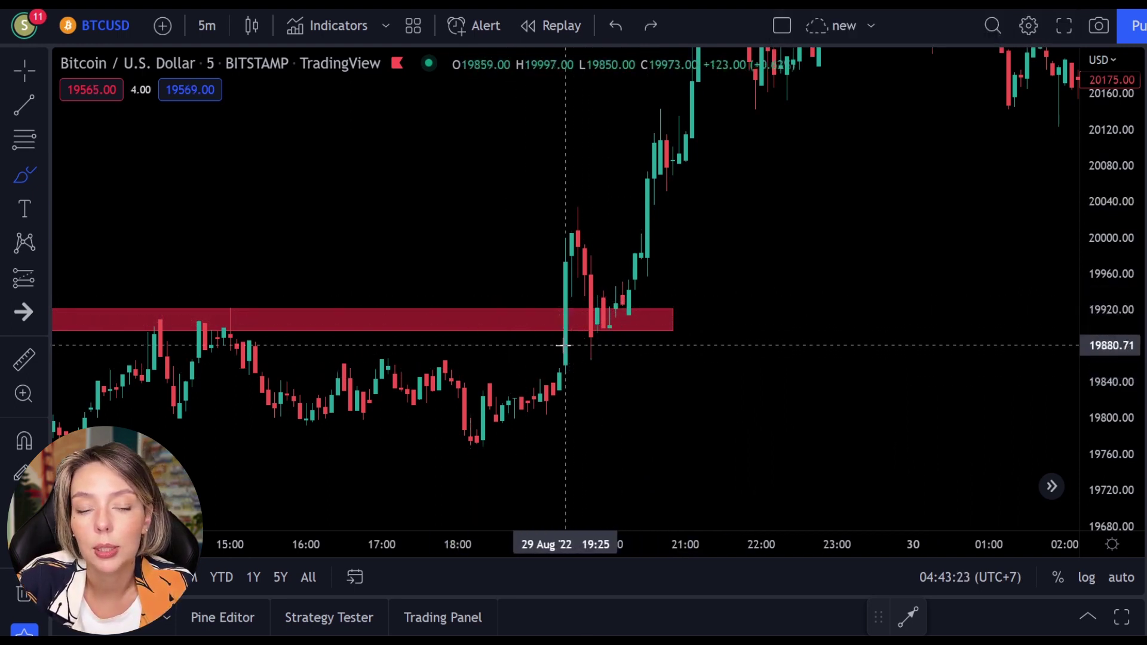
# Step: Brush a curve over the breakout candle and a short rising stroke beside it, and undo both
pyautogui.moveTo(621, 322); pyautogui.dragTo(570, 355)
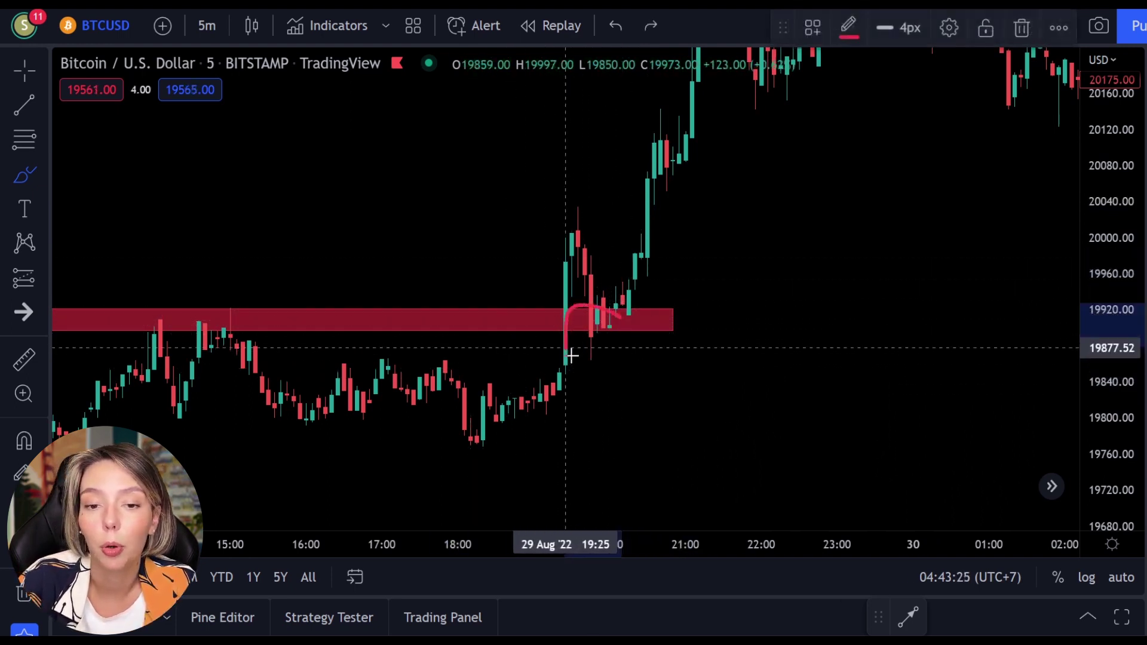
pyautogui.hotkey('ctrl', 'z')
pyautogui.moveTo(525, 326); pyautogui.dragTo(552, 251)
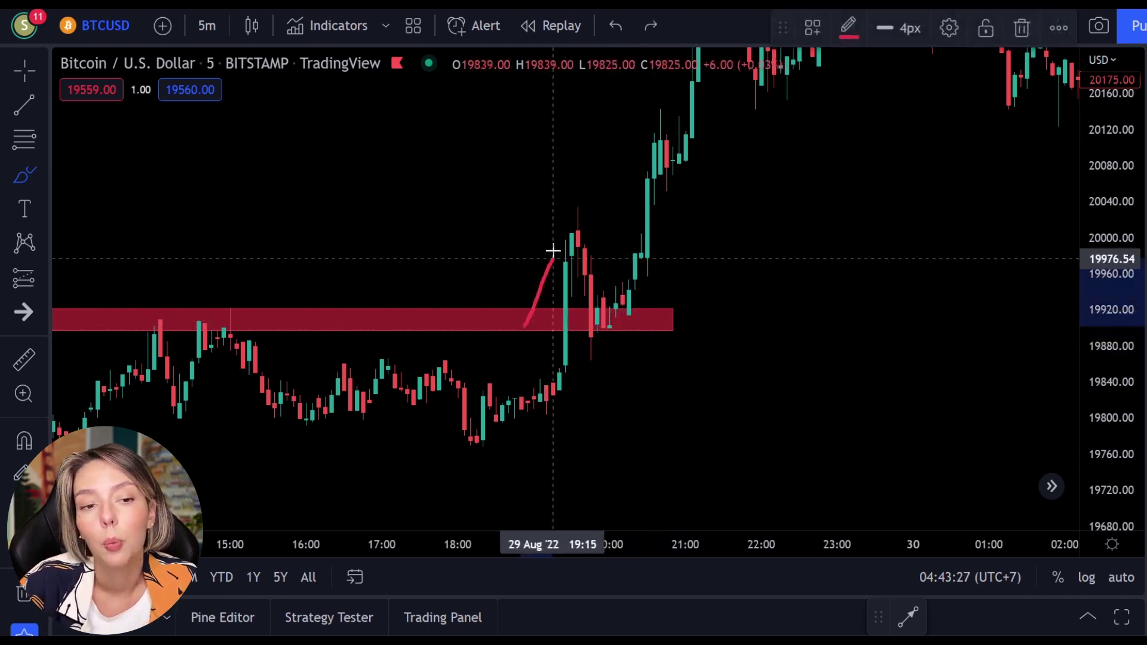
pyautogui.hotkey('ctrl', 'z')
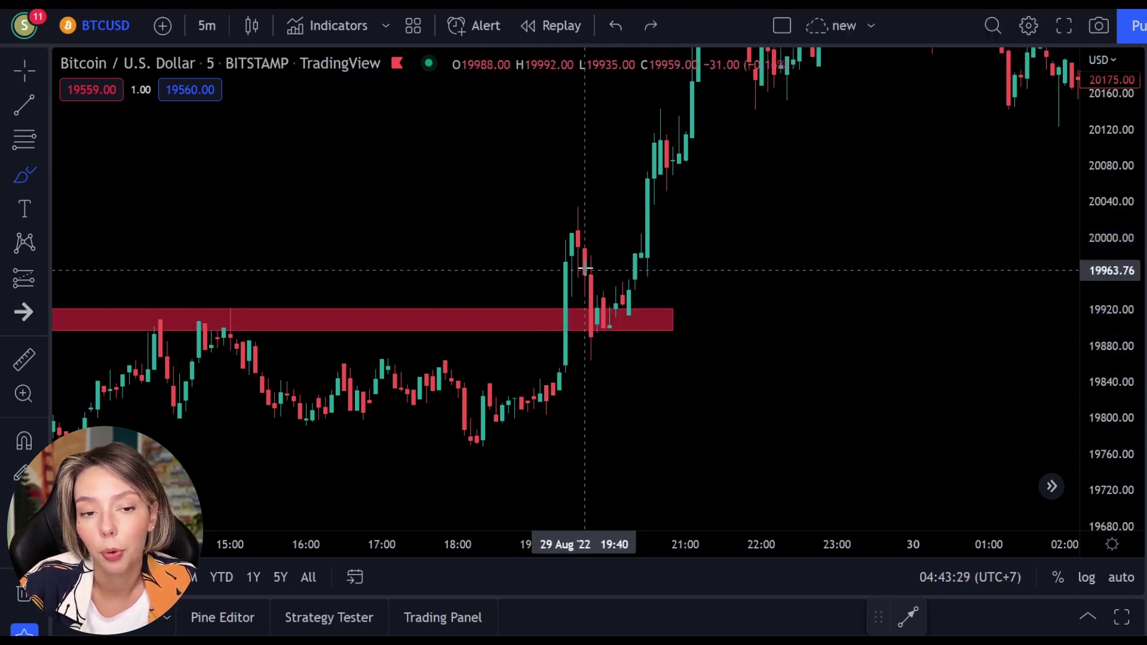
pyautogui.hotkey('ctrl', 'z')
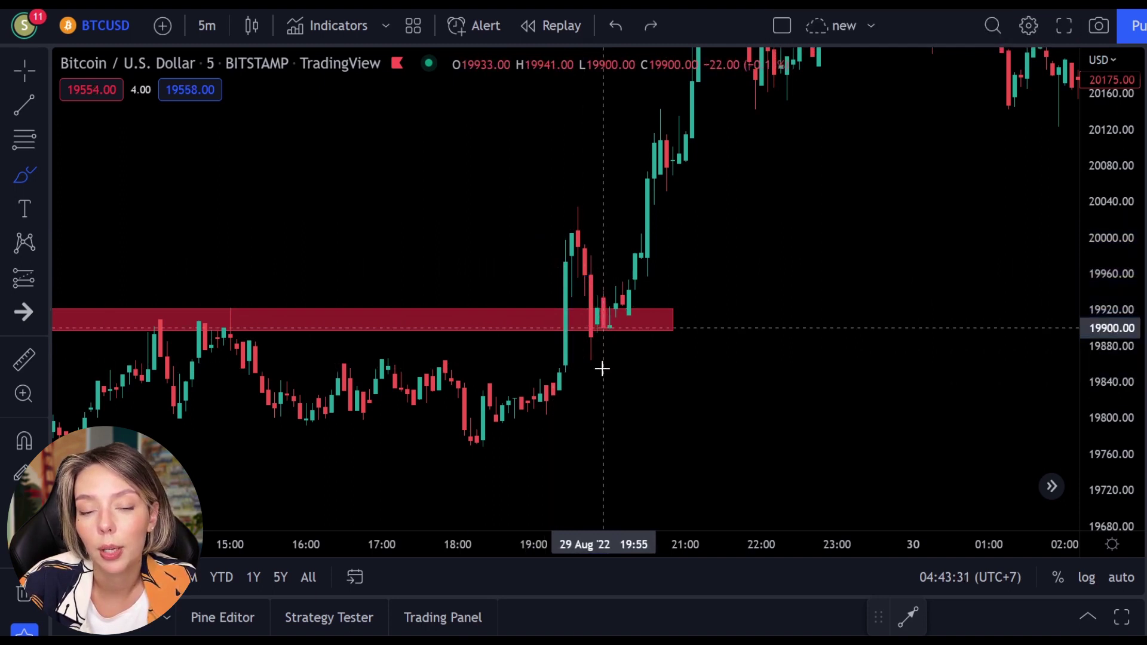
# Step: Circle the candles retesting the red zone, brush a rising stroke from the zone's end, and undo both
pyautogui.moveTo(641, 325)
pyautogui.mouseDown()
pyautogui.moveTo(635, 314)
pyautogui.moveTo(576, 333)
pyautogui.mouseUp()
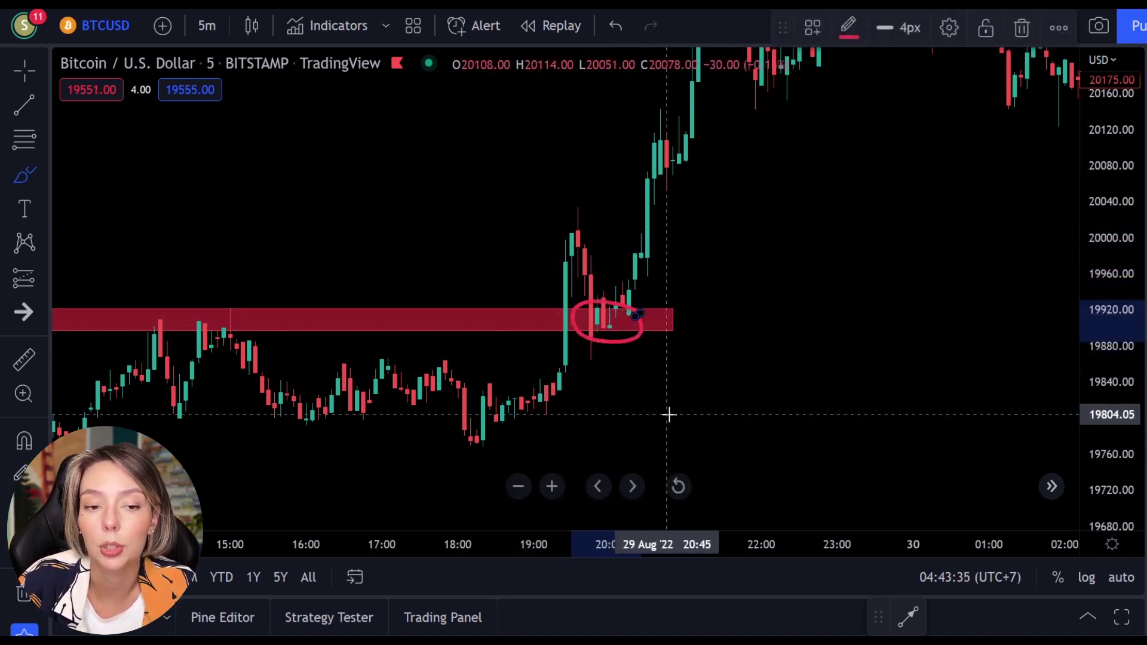
pyautogui.hotkey('ctrl', 'z')
pyautogui.moveTo(653, 327)
pyautogui.mouseDown()
pyautogui.moveTo(719, 173)
pyautogui.moveTo(666, 225)
pyautogui.moveTo(717, 169)
pyautogui.moveTo(742, 242)
pyautogui.mouseUp()
pyautogui.hotkey('ctrl', 'z')
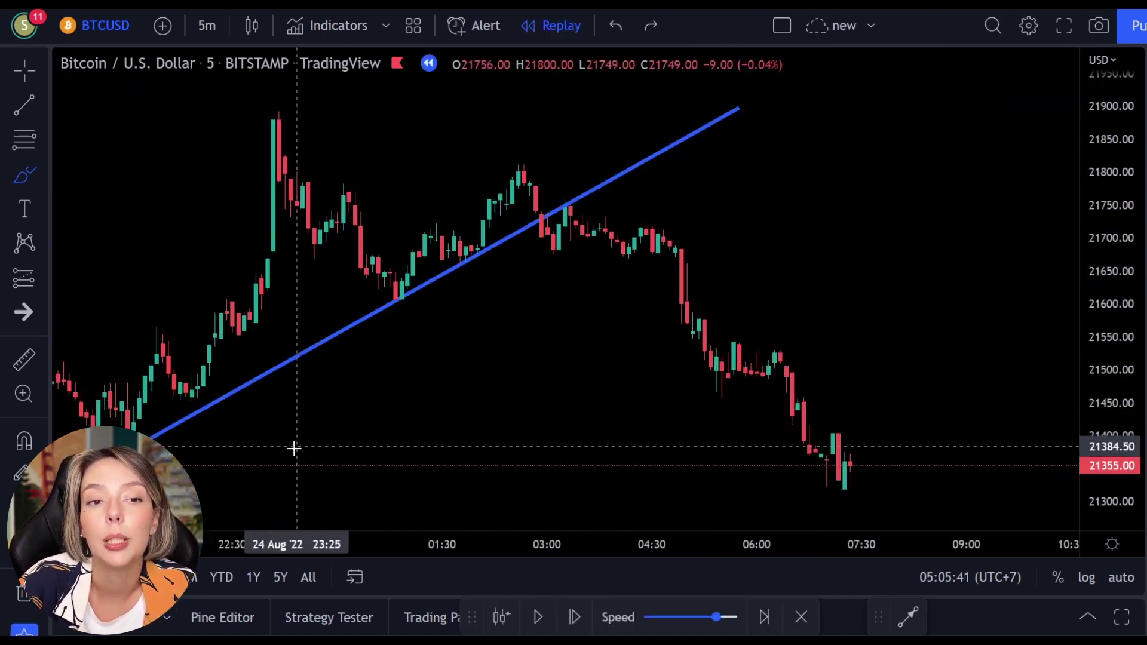
# Step: Brush one stroke beneath the rising blue trendline and one down across the point where price breaks it, and undo both
pyautogui.moveTo(251, 478)
pyautogui.mouseDown()
pyautogui.moveTo(789, 203)
pyautogui.moveTo(855, 203)
pyautogui.moveTo(764, 340)
pyautogui.mouseUp()
pyautogui.hotkey('ctrl', 'z')
pyautogui.moveTo(504, 191); pyautogui.dragTo(593, 309)
pyautogui.hotkey('ctrl', 'z')
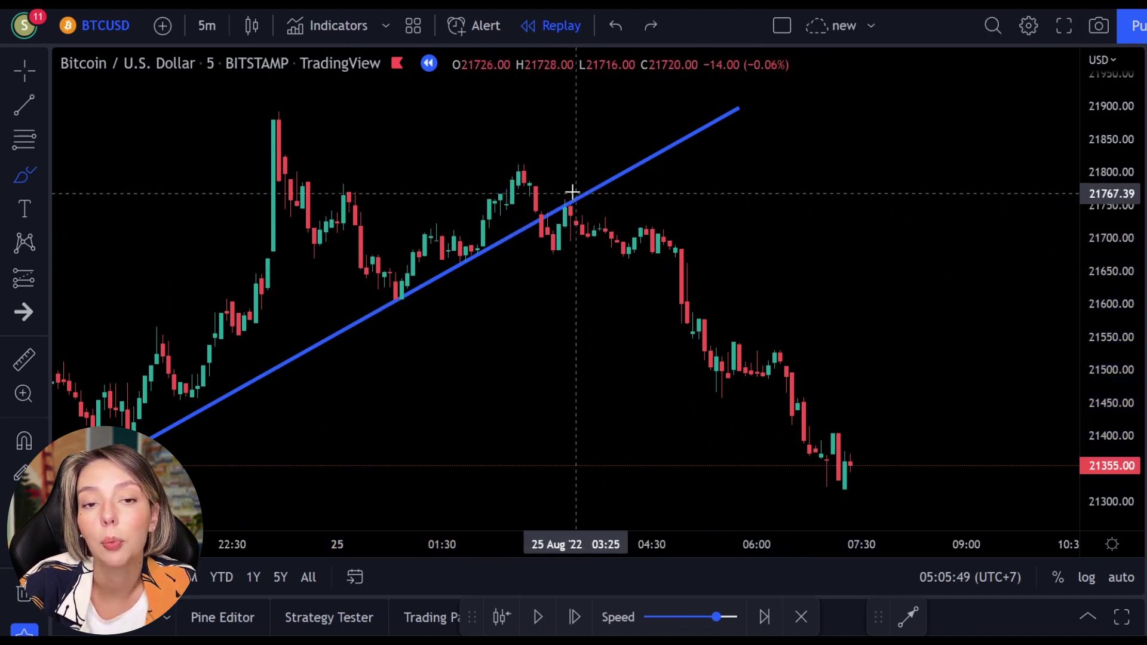
# Step: Circle the candle retesting the broken rising trendline and undo the circle
pyautogui.moveTo(572, 191)
pyautogui.mouseDown()
pyautogui.moveTo(547, 224)
pyautogui.moveTo(564, 188)
pyautogui.mouseUp()
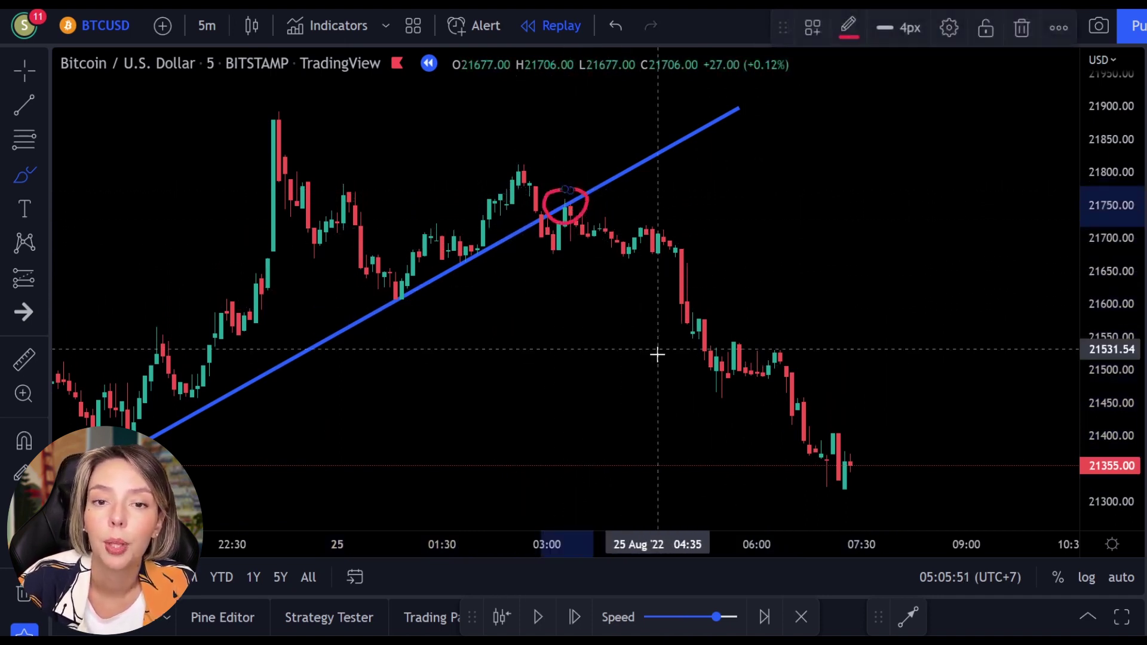
pyautogui.hotkey('ctrl', 'z')
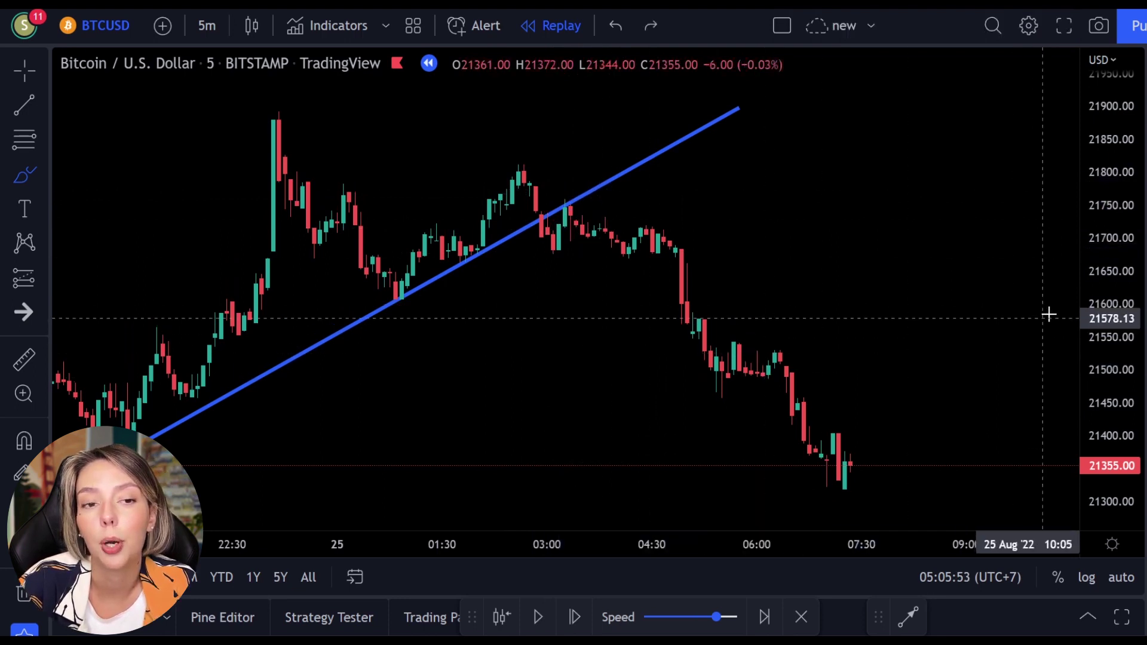
pyautogui.moveTo(1102, 308); pyautogui.dragTo(1127, 120)
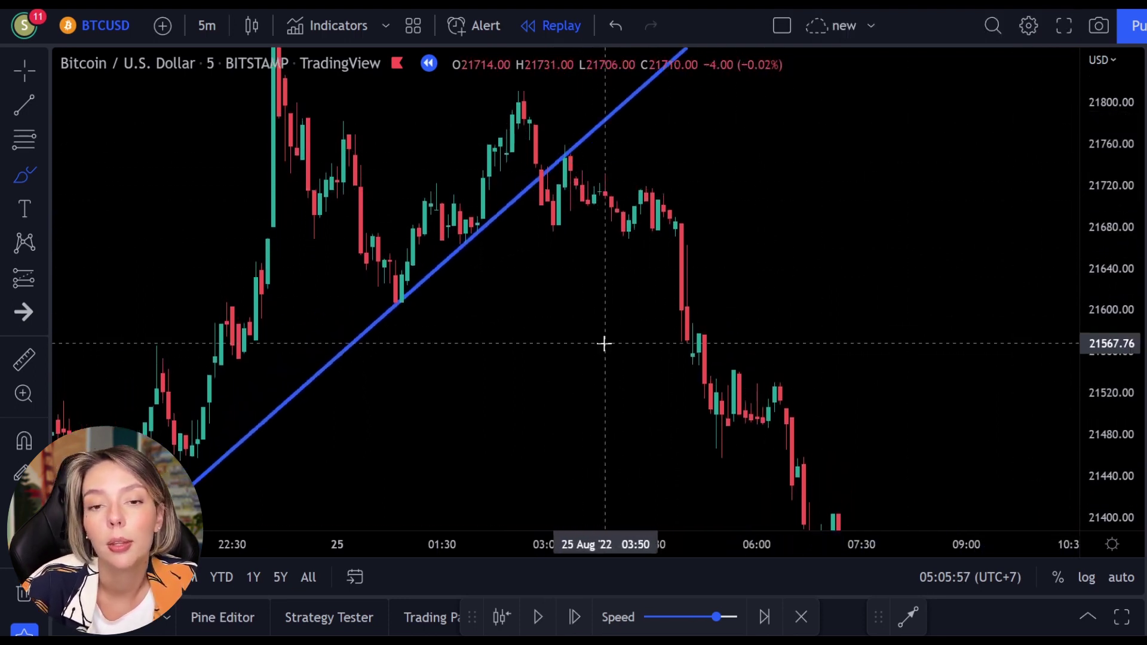
# Step: Brush a line beneath the lows after the trendline break, circle the dip below it, and undo both
pyautogui.moveTo(523, 227); pyautogui.dragTo(575, 228)
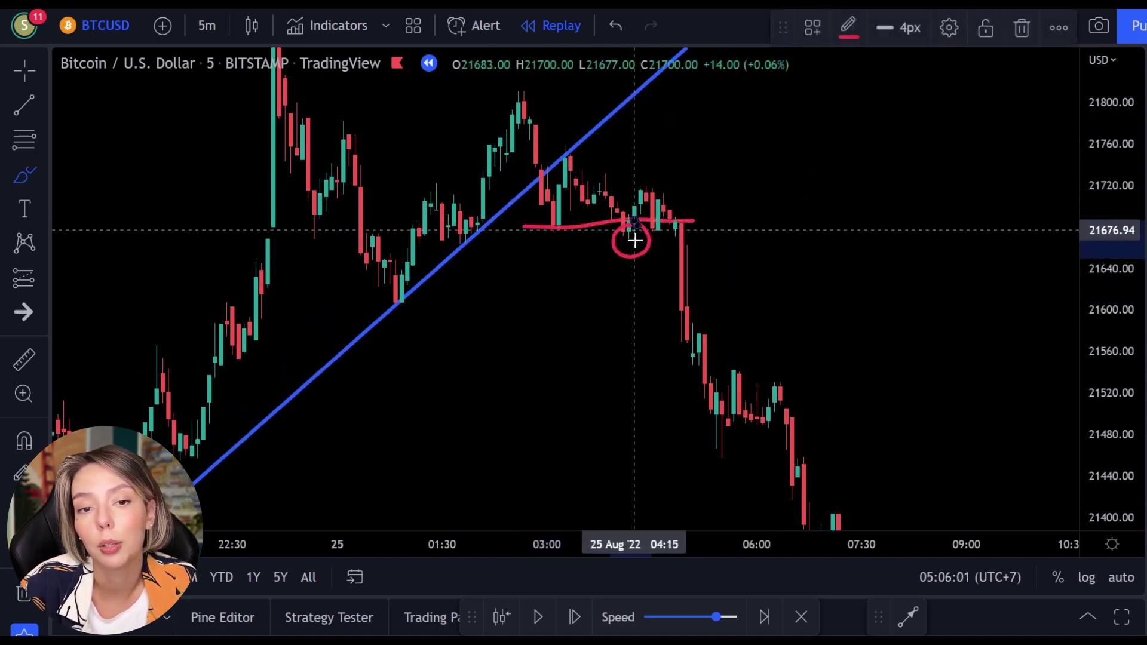
pyautogui.hotkey('ctrl', 'z')
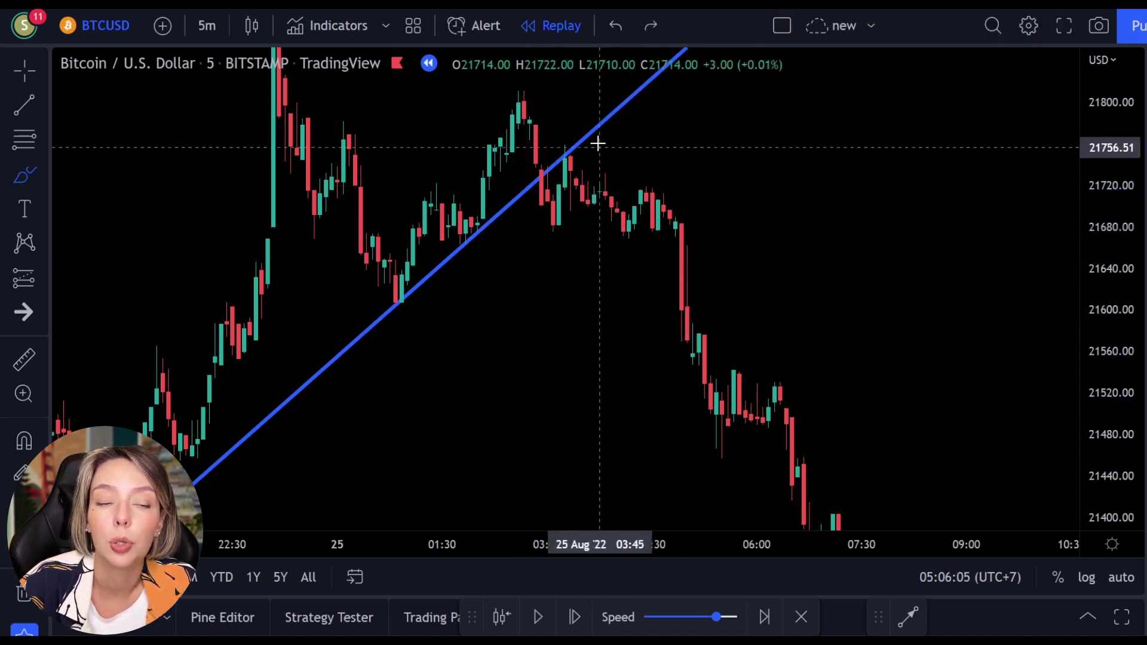
# Step: Circle the retest point on the blue trendline, undo it, circle the candles around the break and retest, and undo that too
pyautogui.moveTo(591, 127); pyautogui.dragTo(568, 126)
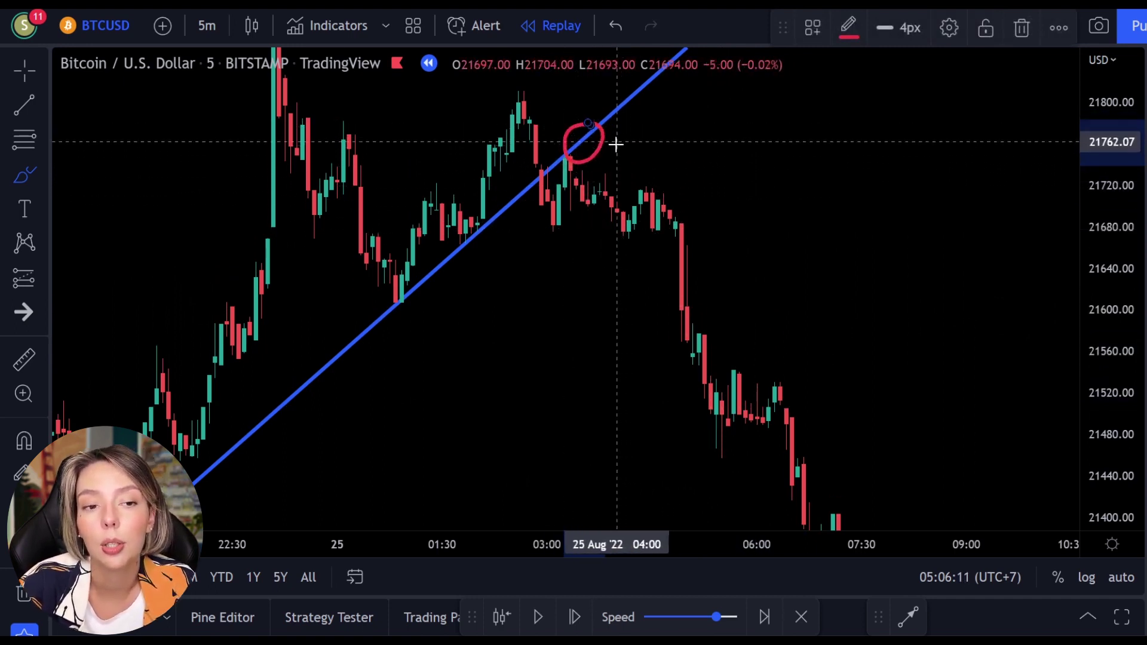
pyautogui.hotkey('ctrl', 'z')
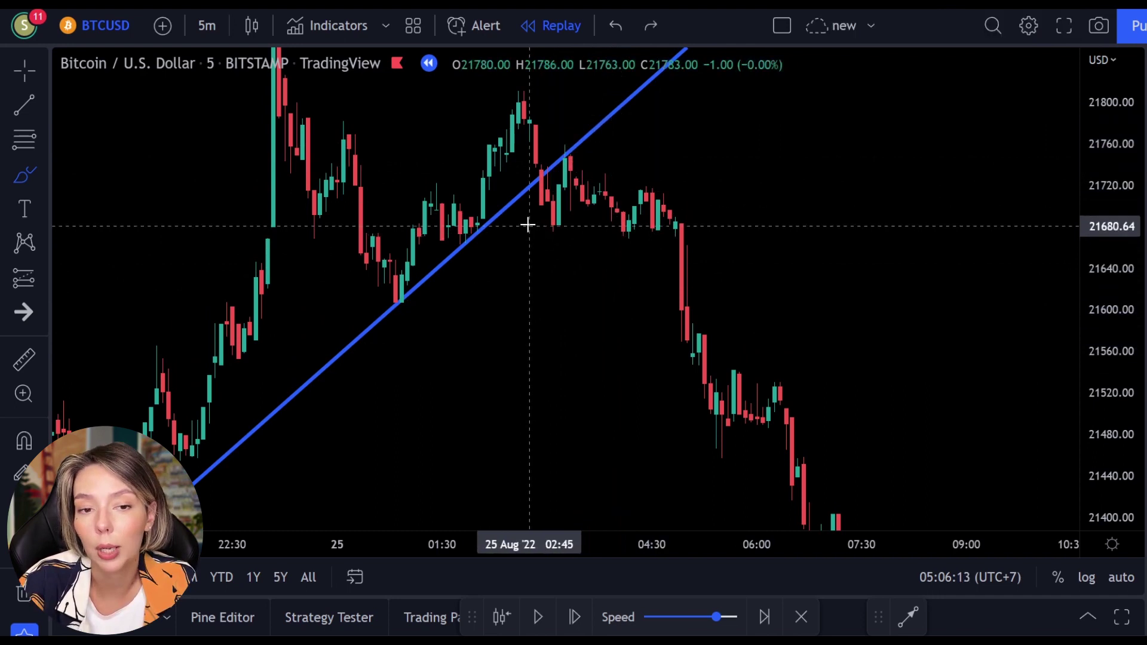
pyautogui.moveTo(572, 140)
pyautogui.mouseDown()
pyautogui.moveTo(541, 150)
pyautogui.moveTo(575, 135)
pyautogui.mouseUp()
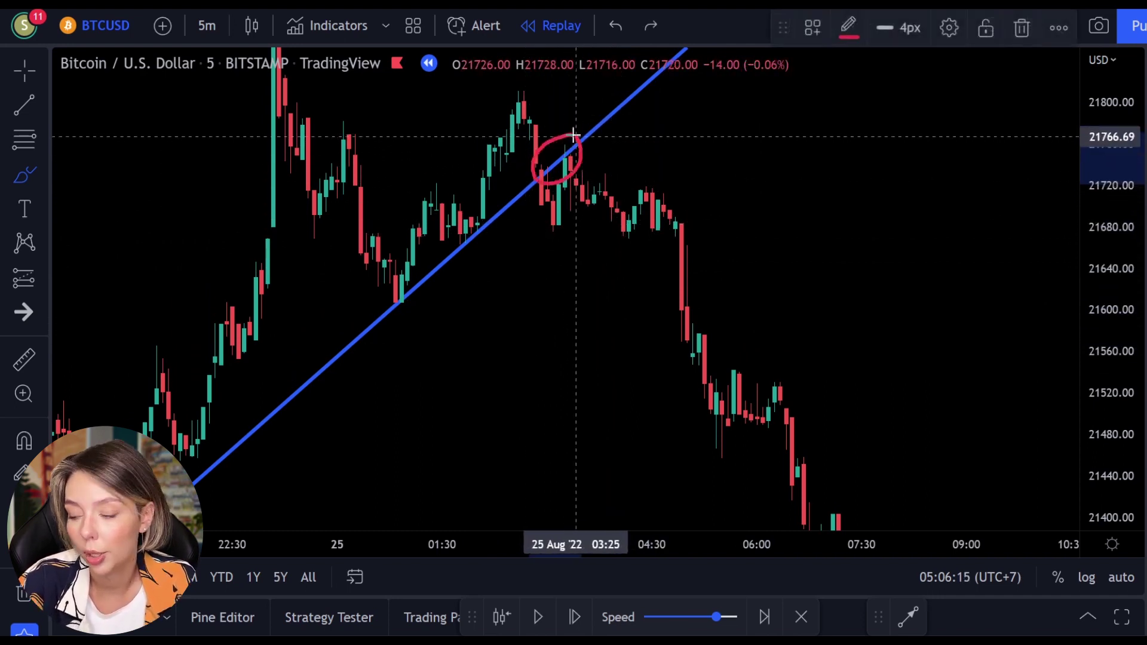
pyautogui.hotkey('ctrl', 'z')
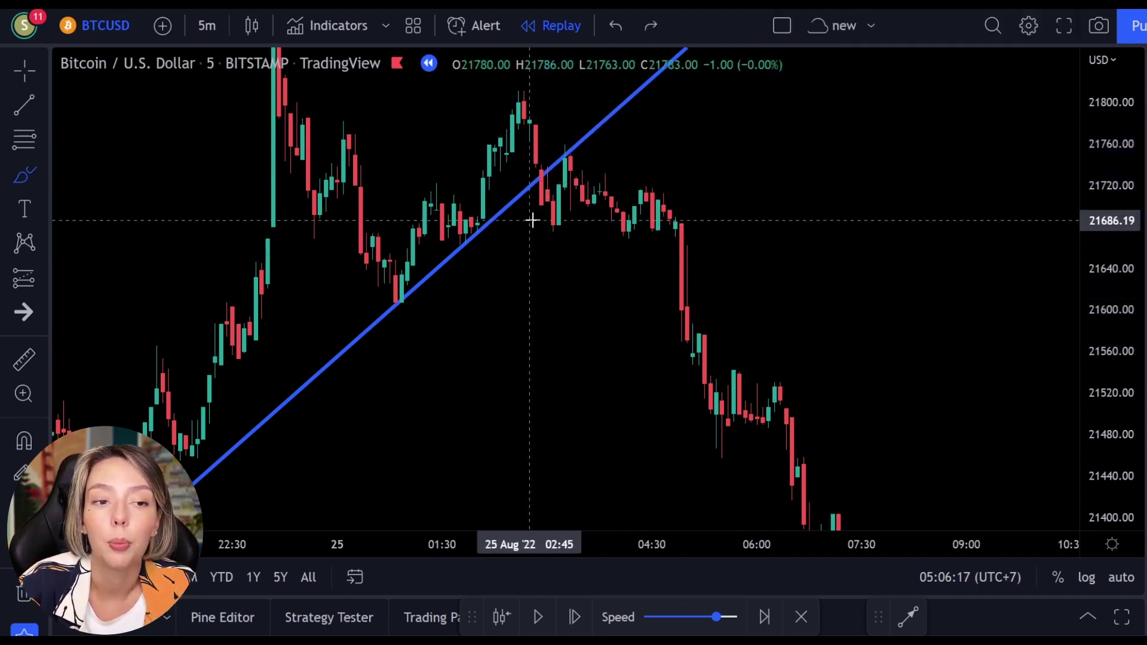
# Step: Brush a line under the post-break lows, circle the trendline retest and the dip below the line, and undo an extra downward stroke
pyautogui.moveTo(532, 221); pyautogui.dragTo(586, 224)
pyautogui.moveTo(695, 214); pyautogui.dragTo(693, 214)
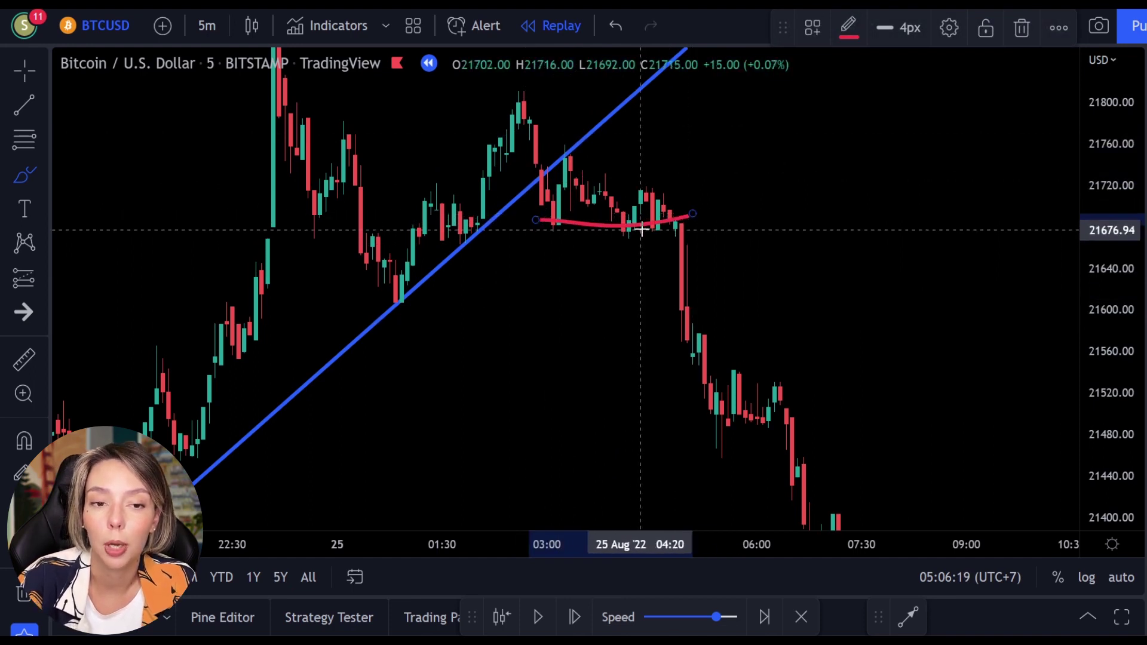
pyautogui.moveTo(597, 222); pyautogui.dragTo(641, 250)
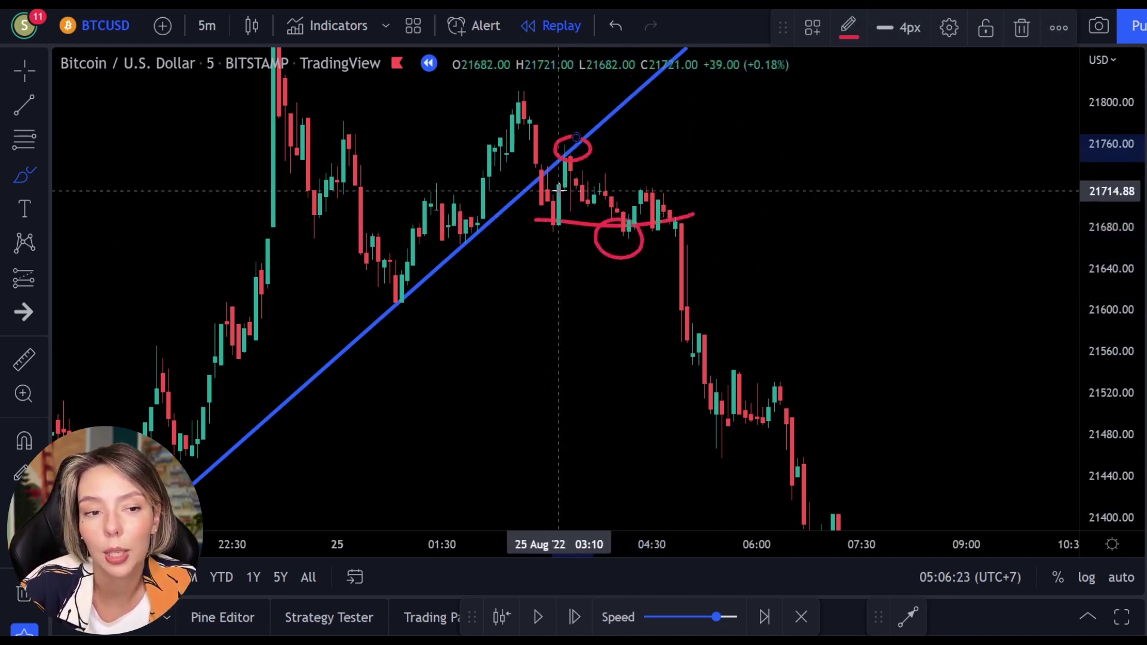
pyautogui.moveTo(568, 170)
pyautogui.mouseDown()
pyautogui.moveTo(587, 302)
pyautogui.moveTo(601, 328)
pyautogui.moveTo(558, 273)
pyautogui.mouseUp()
pyautogui.hotkey('ctrl', 'z')
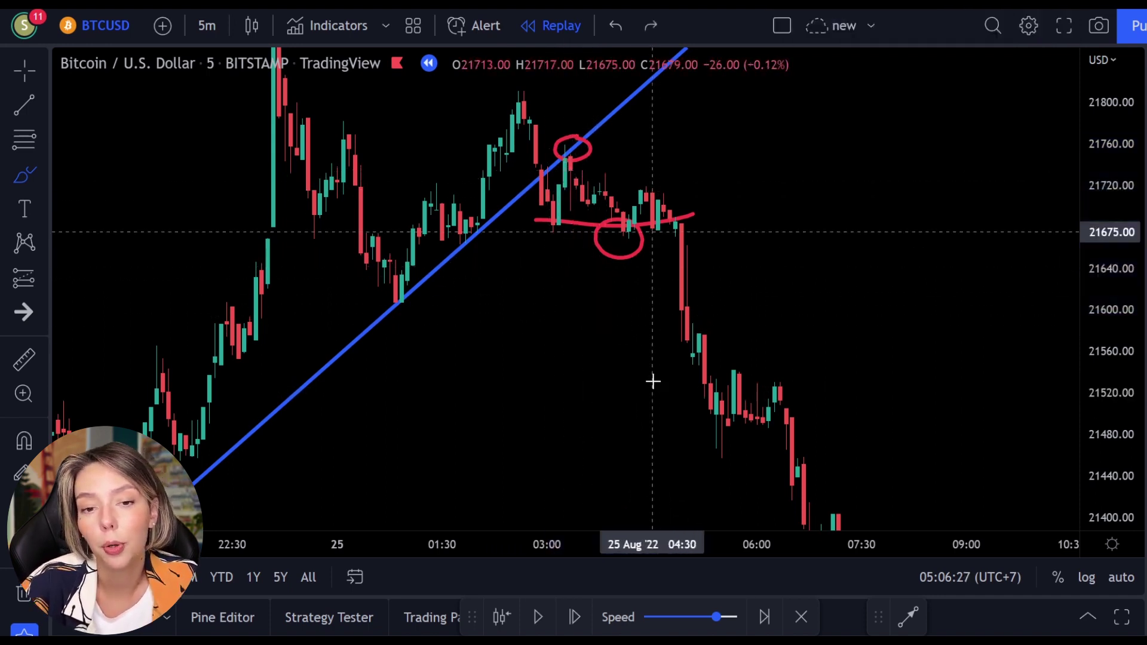
# Step: Brush a large downward arrow beside the falling candles and undo it
pyautogui.moveTo(681, 171)
pyautogui.mouseDown()
pyautogui.moveTo(956, 394)
pyautogui.moveTo(938, 272)
pyautogui.moveTo(953, 421)
pyautogui.moveTo(827, 320)
pyautogui.mouseUp()
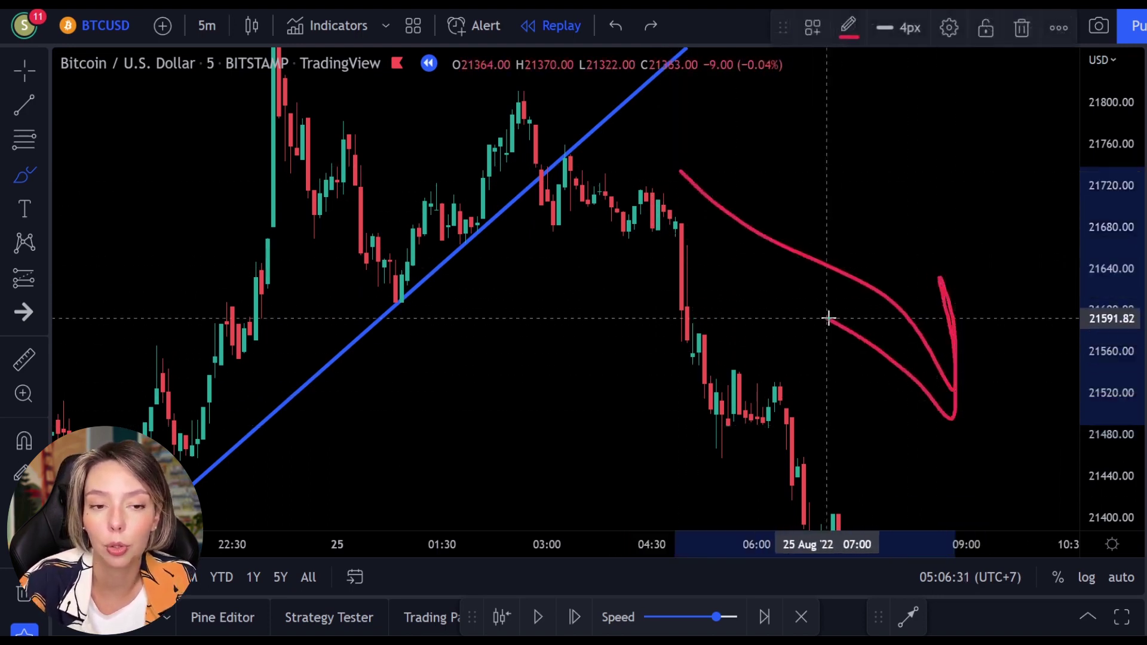
pyautogui.hotkey('ctrl', 'z')
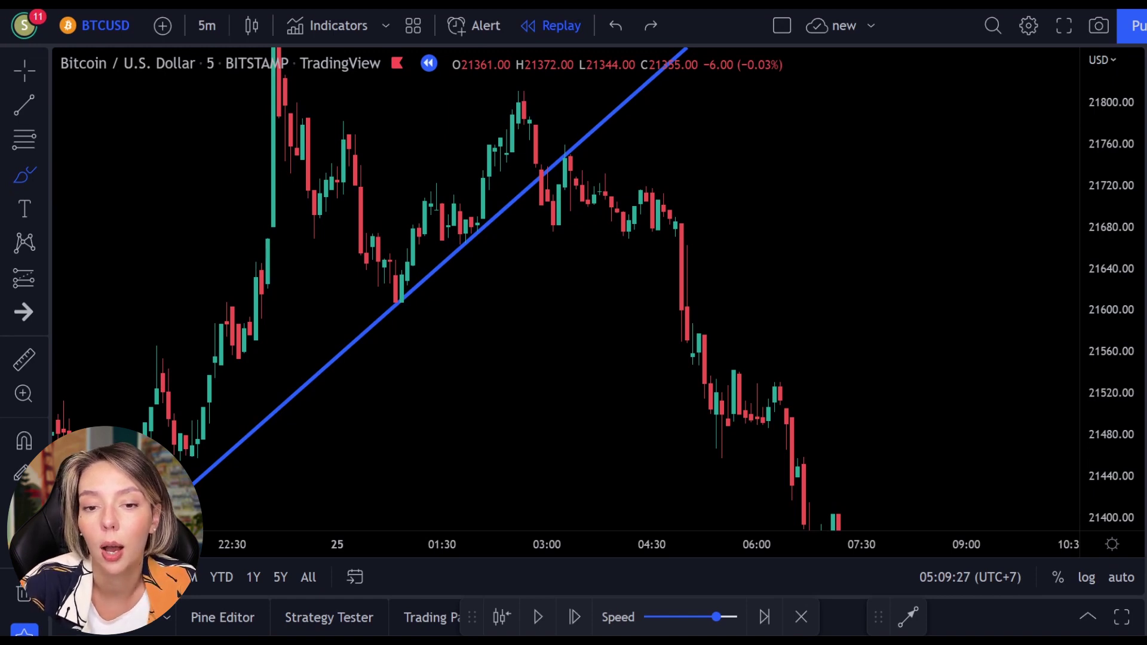
pyautogui.moveTo(1105, 218); pyautogui.dragTo(1087, 319)
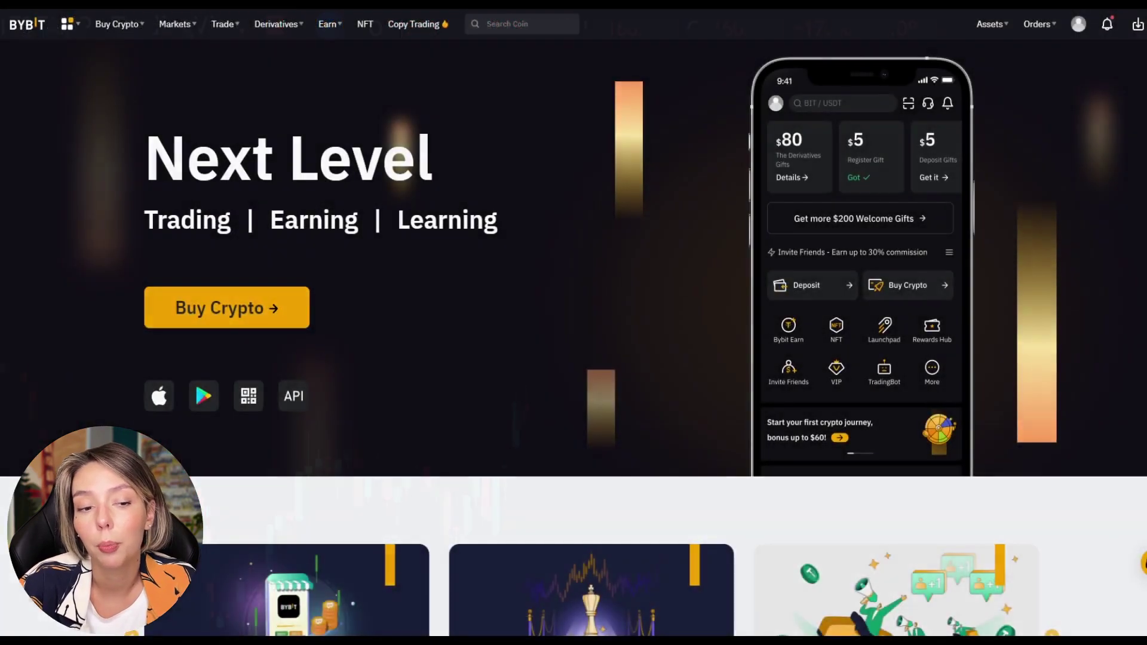
# Step: Switch to Bybit and look through its homepage market lists and the USDT Perpetual contracts under Derivatives
pyautogui.scroll(-5, 644, 167)
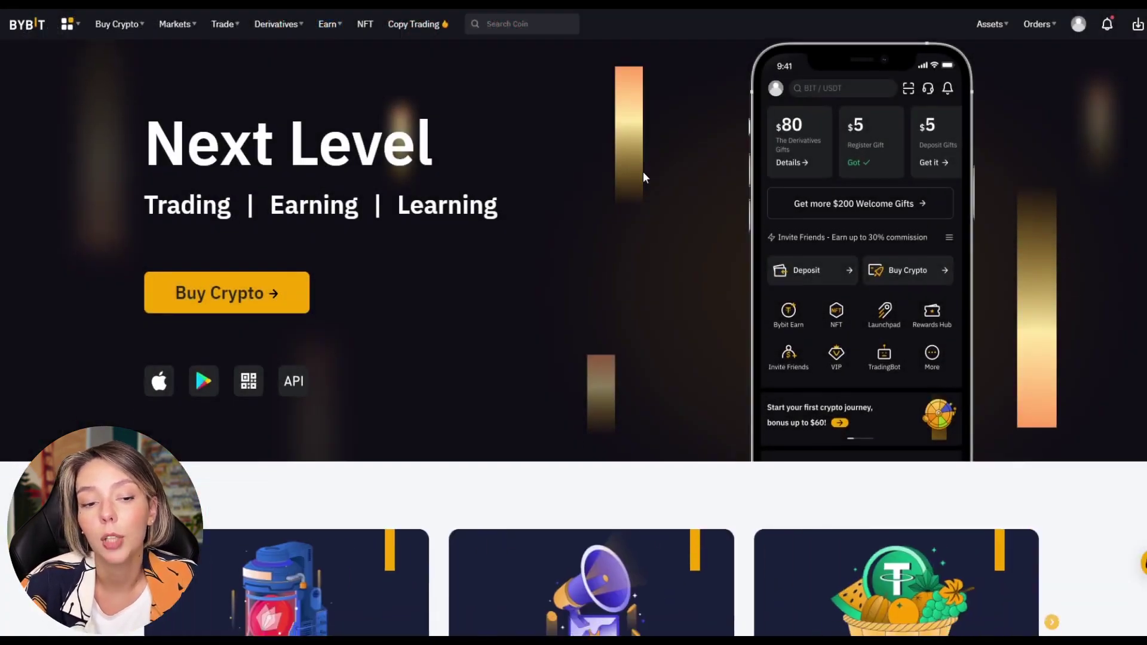
pyautogui.scroll(-10, 1010, 296)
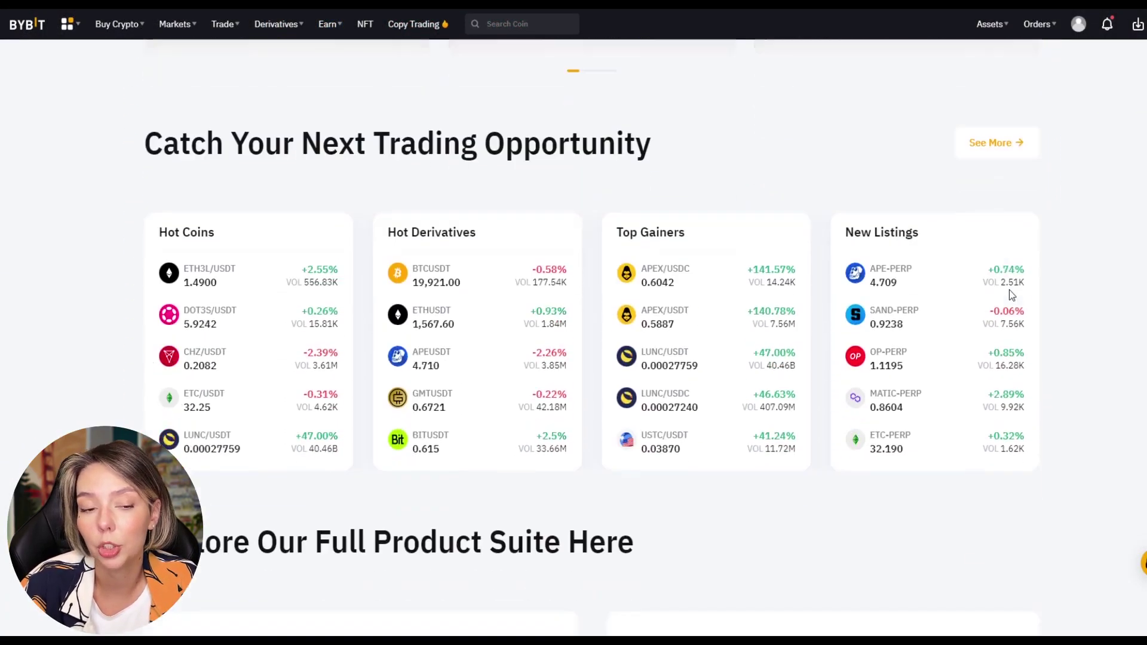
pyautogui.scroll(15, 1010, 295)
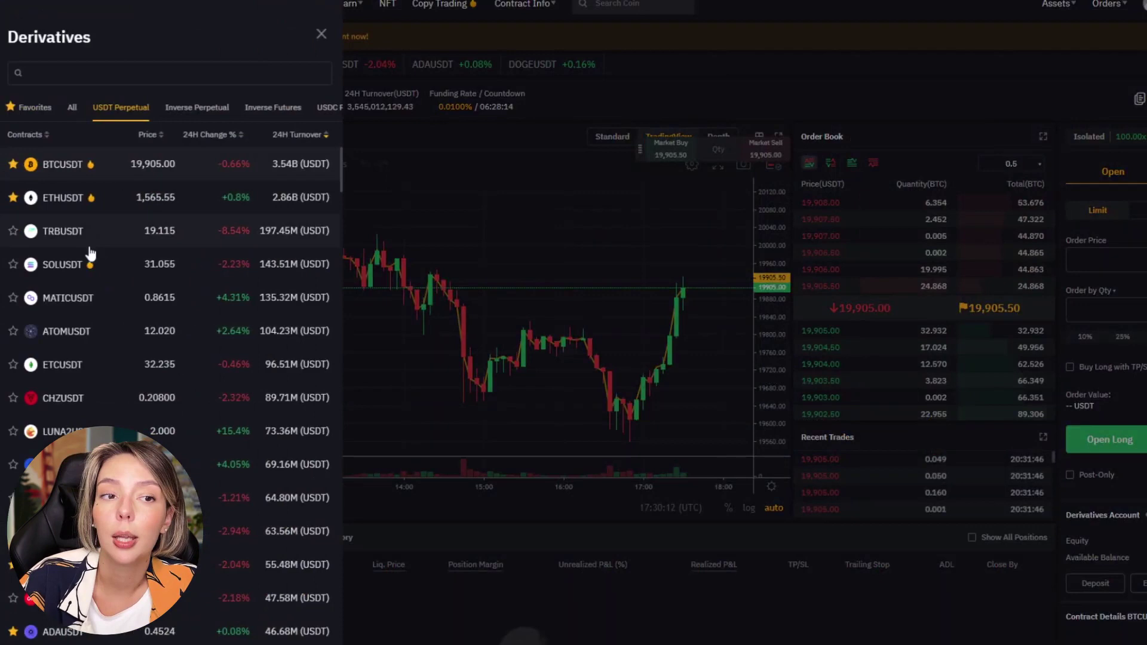
pyautogui.scroll(-20, 90, 254)
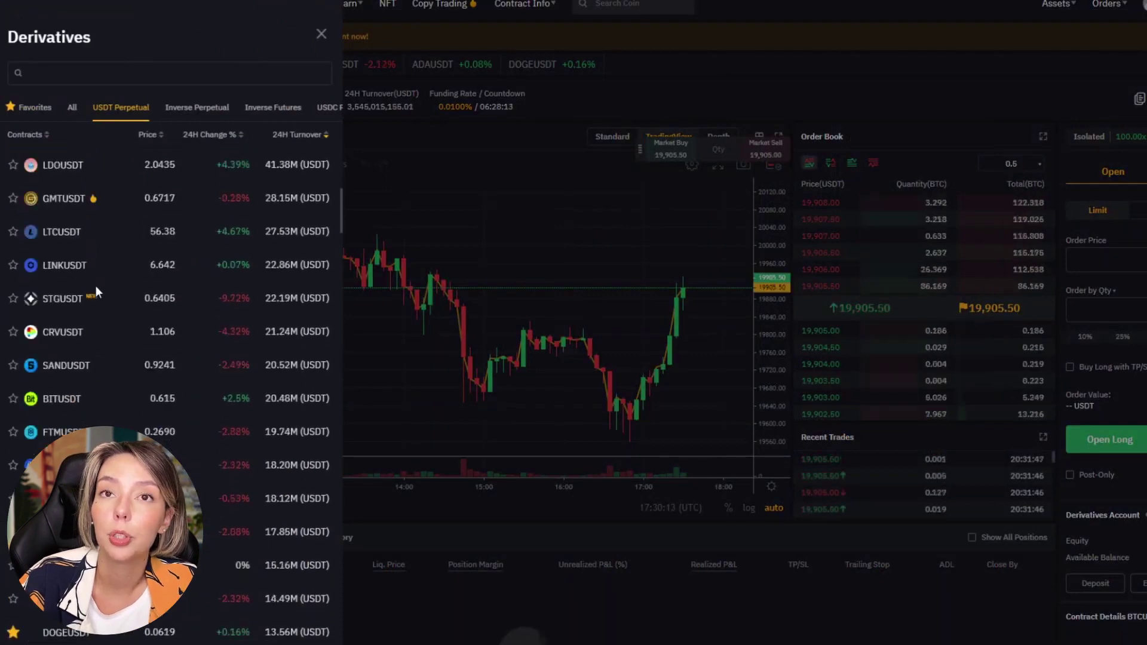
pyautogui.scroll(-20, 102, 298)
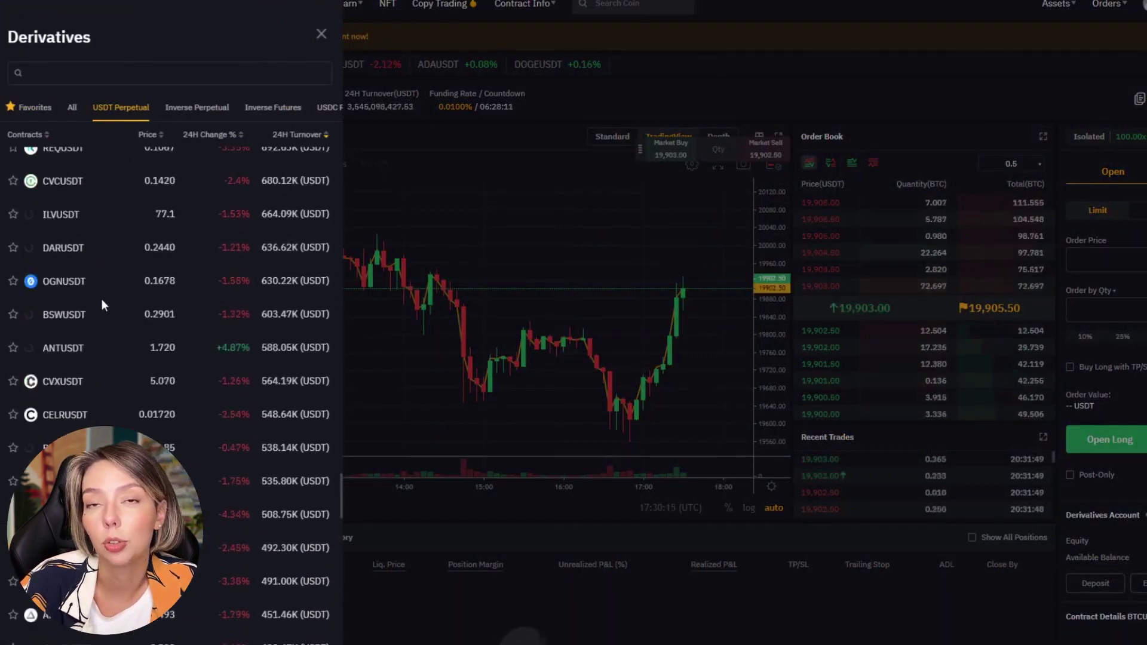
# Step: View the isolated margin mode and leverage settings for BTCUSDT and cancel without changing them
pyautogui.click(517, 200)
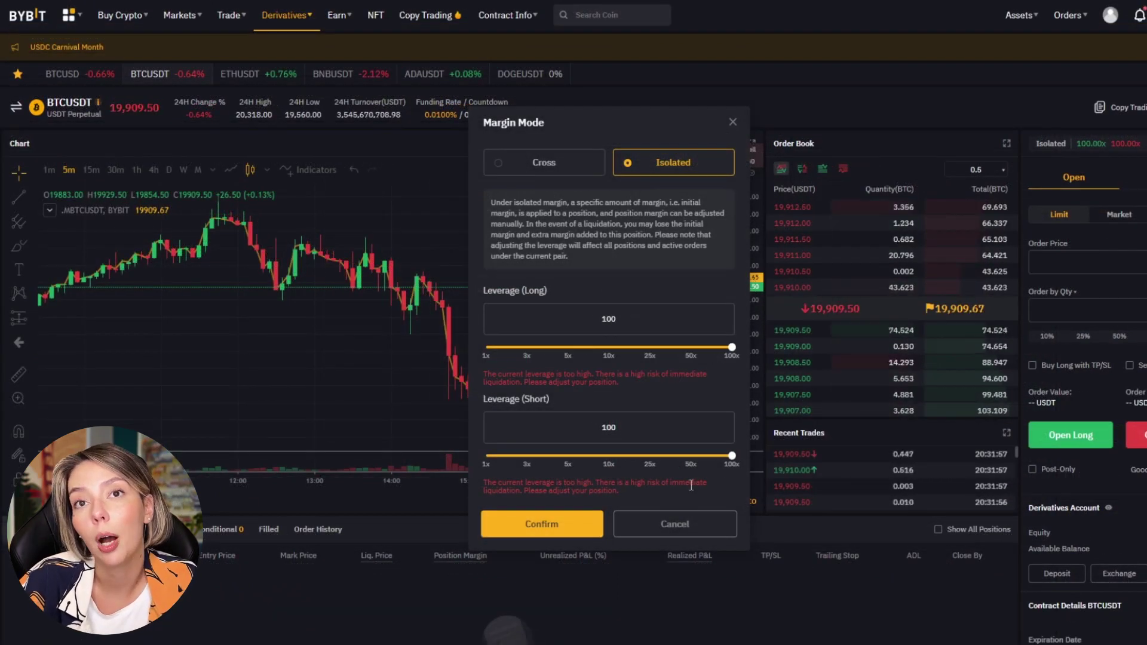
pyautogui.click(675, 523)
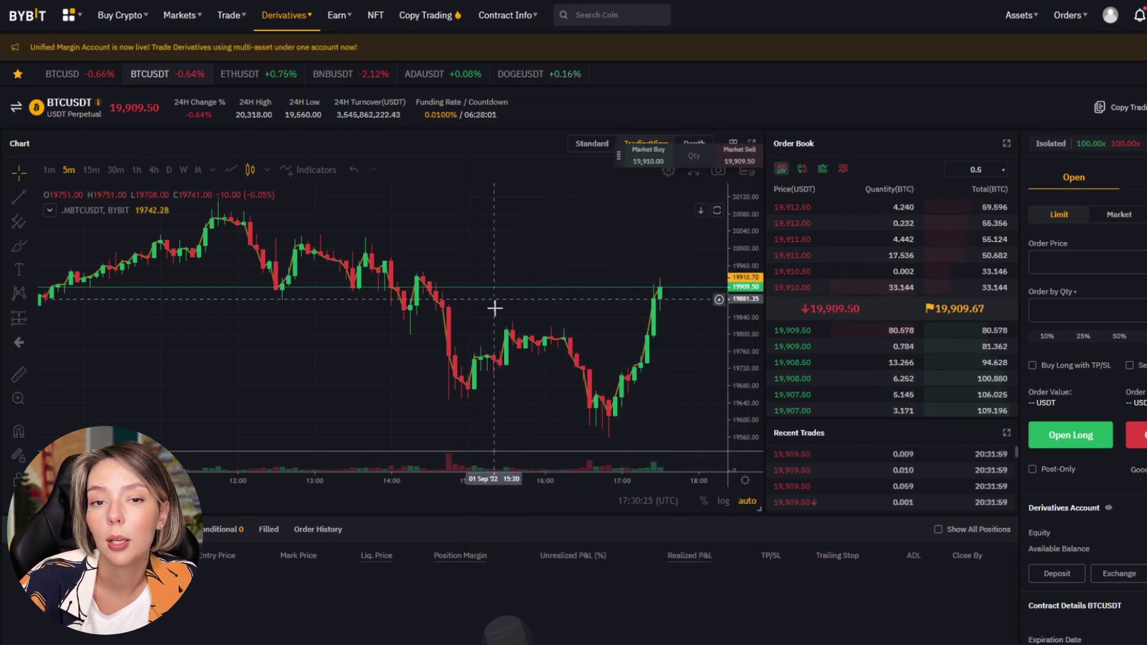
# Step: Return to the TradingView falling wedge chart, brush a rising stroke along the breakout move, and undo it
pyautogui.moveTo(578, 255); pyautogui.dragTo(544, 229)
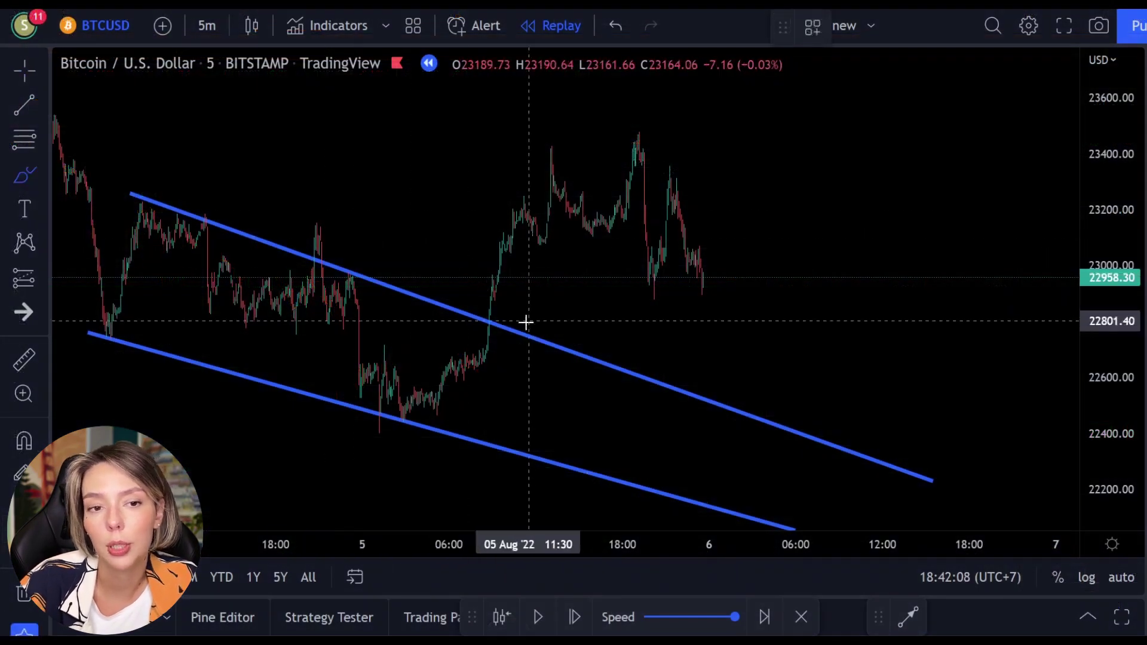
pyautogui.moveTo(826, 162); pyautogui.dragTo(707, 103)
pyautogui.click(37, 177)
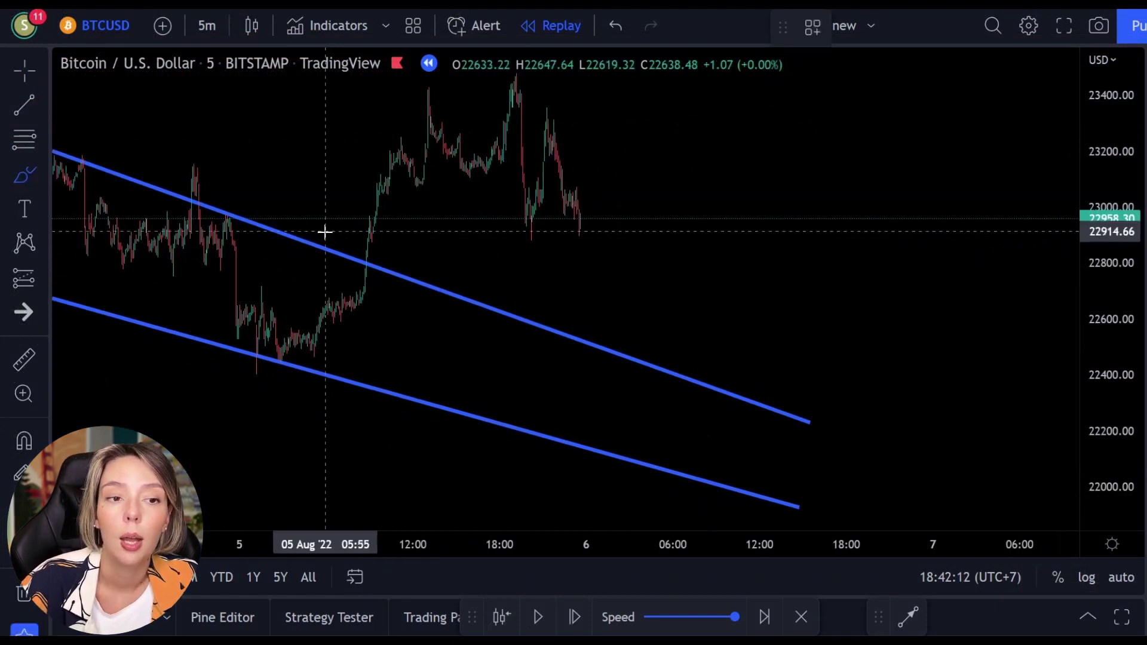
pyautogui.moveTo(360, 270)
pyautogui.mouseDown()
pyautogui.moveTo(389, 173)
pyautogui.moveTo(402, 295)
pyautogui.moveTo(440, 176)
pyautogui.moveTo(534, 76)
pyautogui.mouseUp()
pyautogui.hotkey('ctrl', 'z')
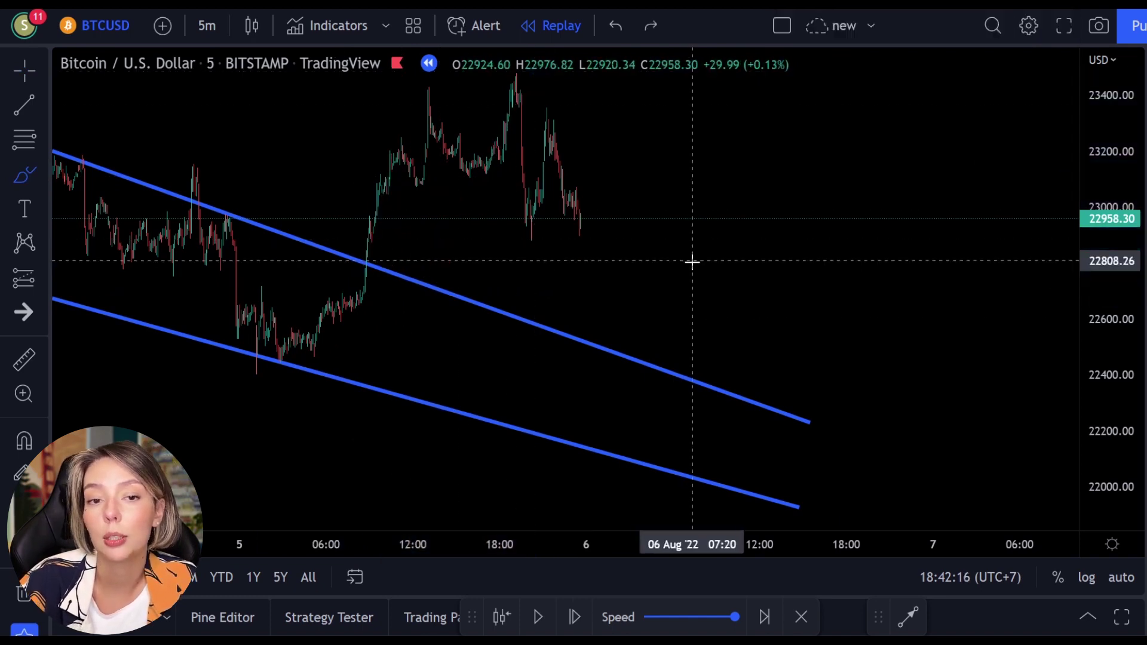
# Step: Circle the breakout through the wedge's upper line, brush a cross beside it, and undo both
pyautogui.moveTo(381, 249)
pyautogui.mouseDown()
pyautogui.moveTo(347, 241)
pyautogui.moveTo(428, 233)
pyautogui.moveTo(515, 277)
pyautogui.moveTo(472, 278)
pyautogui.mouseUp()
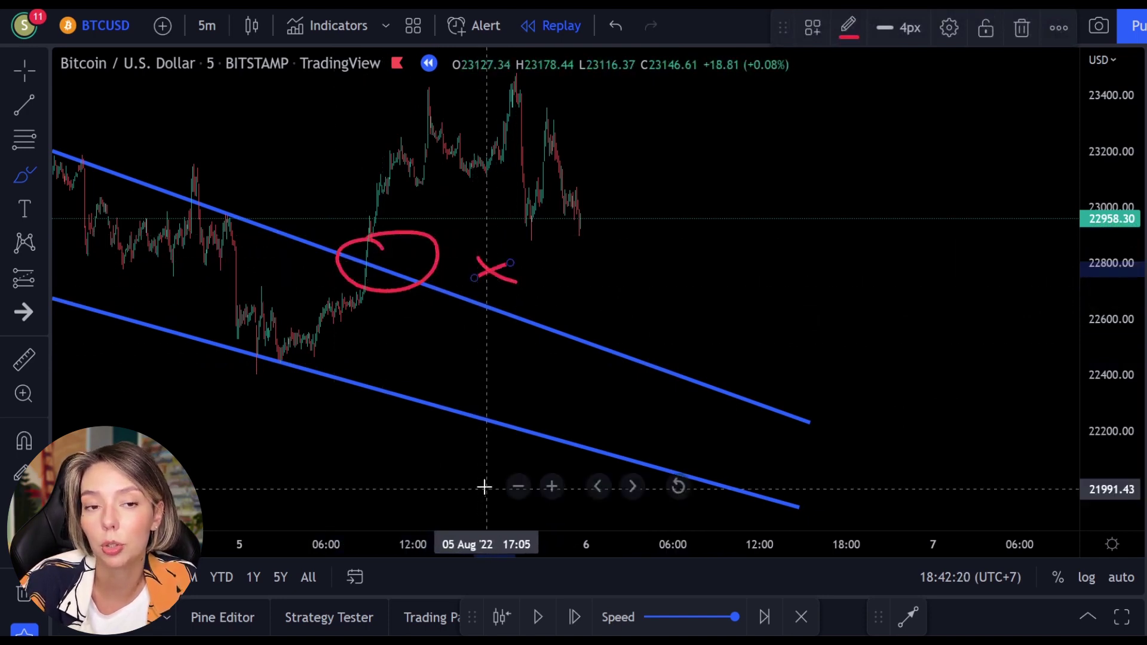
pyautogui.hotkey('ctrl', 'z')
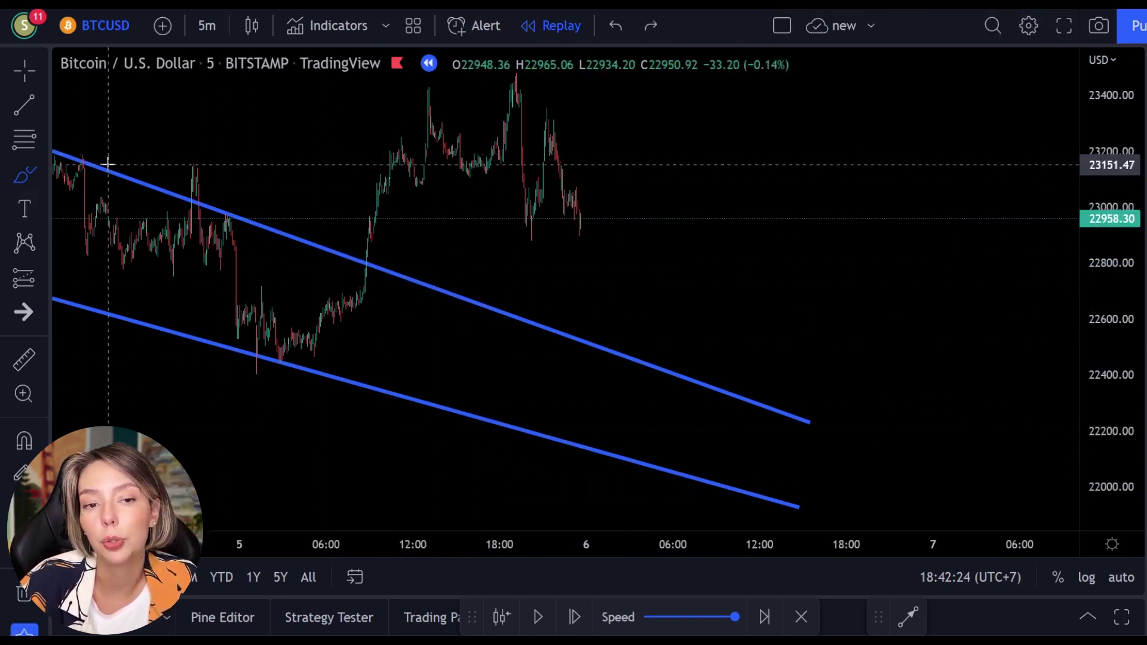
# Step: Draw a thin green rectangle around the 22,800 level, from the wedge breakout candle well past the latest candles
pyautogui.click(18, 180)
pyautogui.click(107, 253)
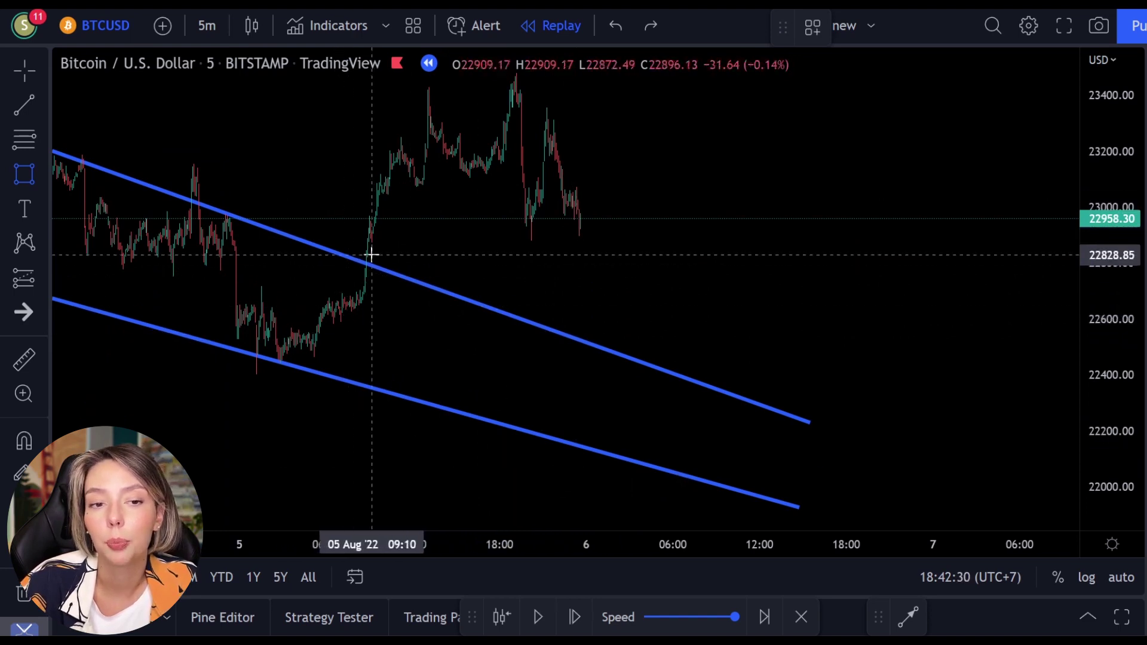
pyautogui.moveTo(367, 253); pyautogui.dragTo(1035, 270)
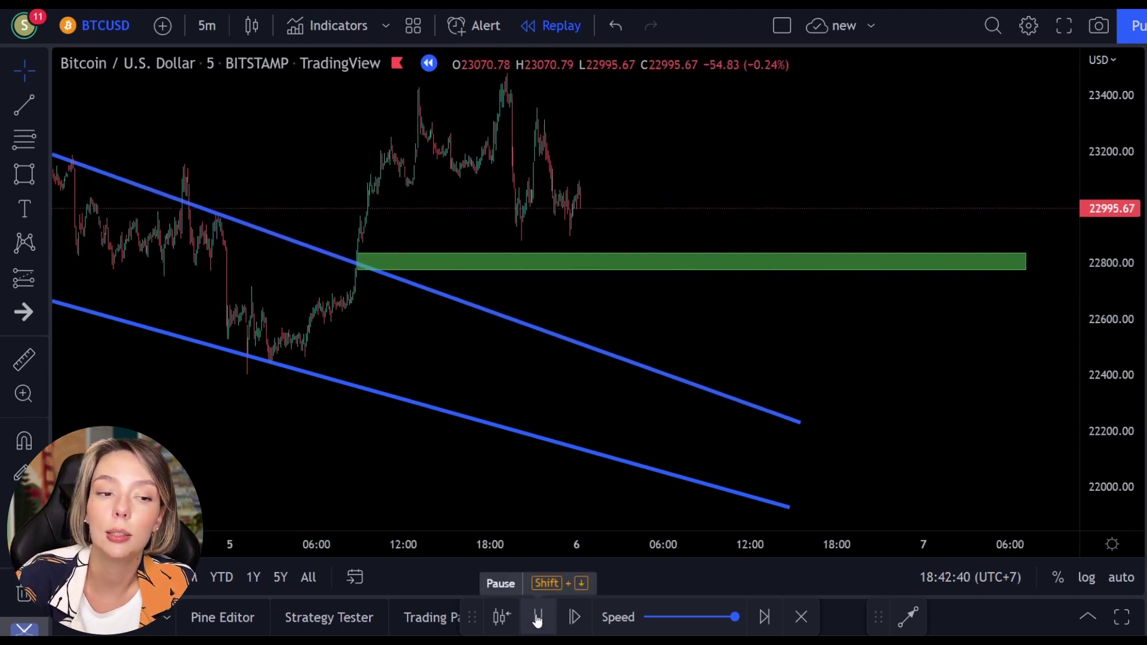
# Step: Run the bar replay until price falls back into the green zone and pause it there
pyautogui.click(537, 619)
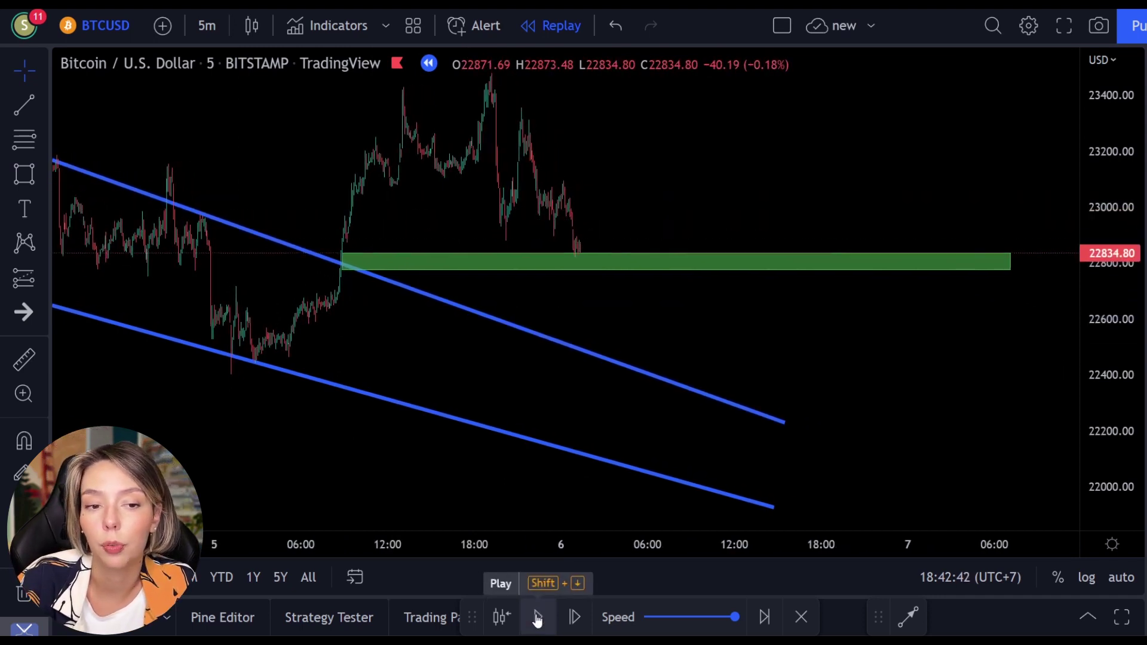
pyautogui.click(538, 618)
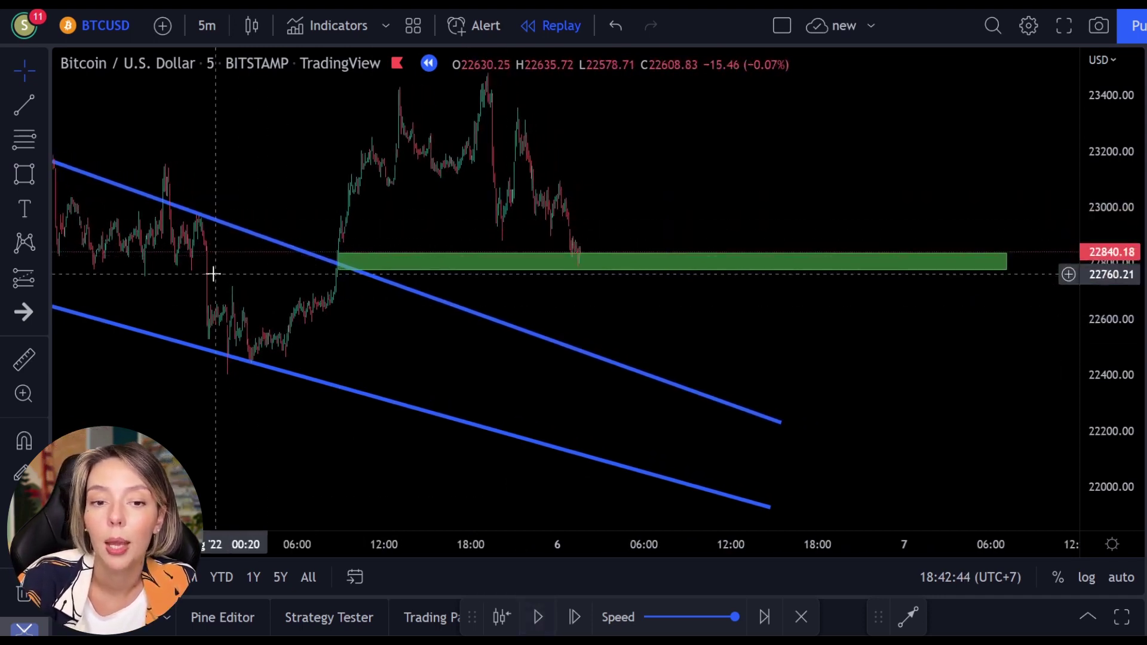
# Step: Circle the candles retesting the green zone with the Brush and undo the circle
pyautogui.click(29, 179)
pyautogui.click(102, 177)
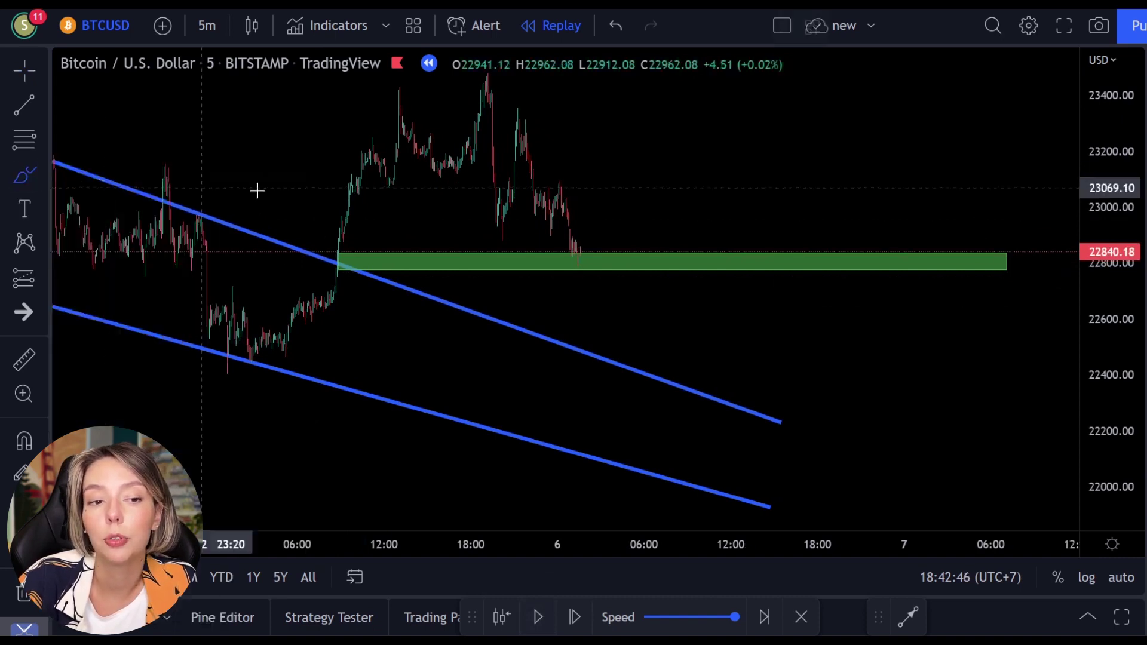
pyautogui.moveTo(623, 236)
pyautogui.mouseDown()
pyautogui.moveTo(499, 242)
pyautogui.moveTo(633, 226)
pyautogui.mouseUp()
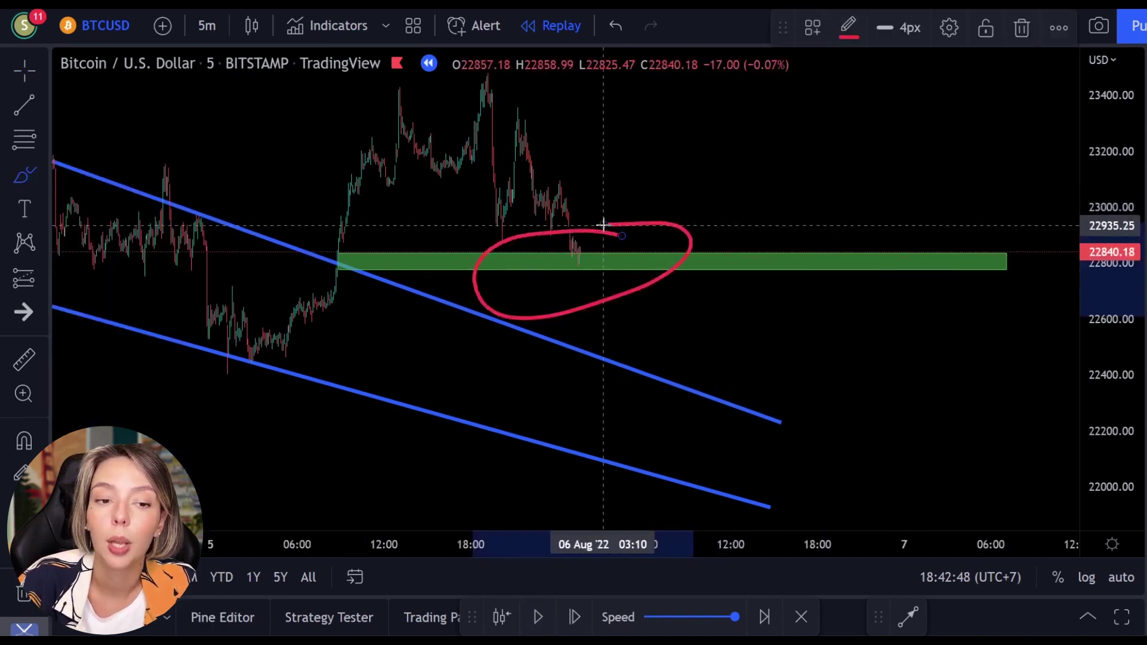
pyautogui.hotkey('ctrl', 'z')
# Step: Place a long position at 22,835.72 on the green zone, with stop 22,732.76 and target 23,288.75, and widen it along the time axis
pyautogui.click(27, 279)
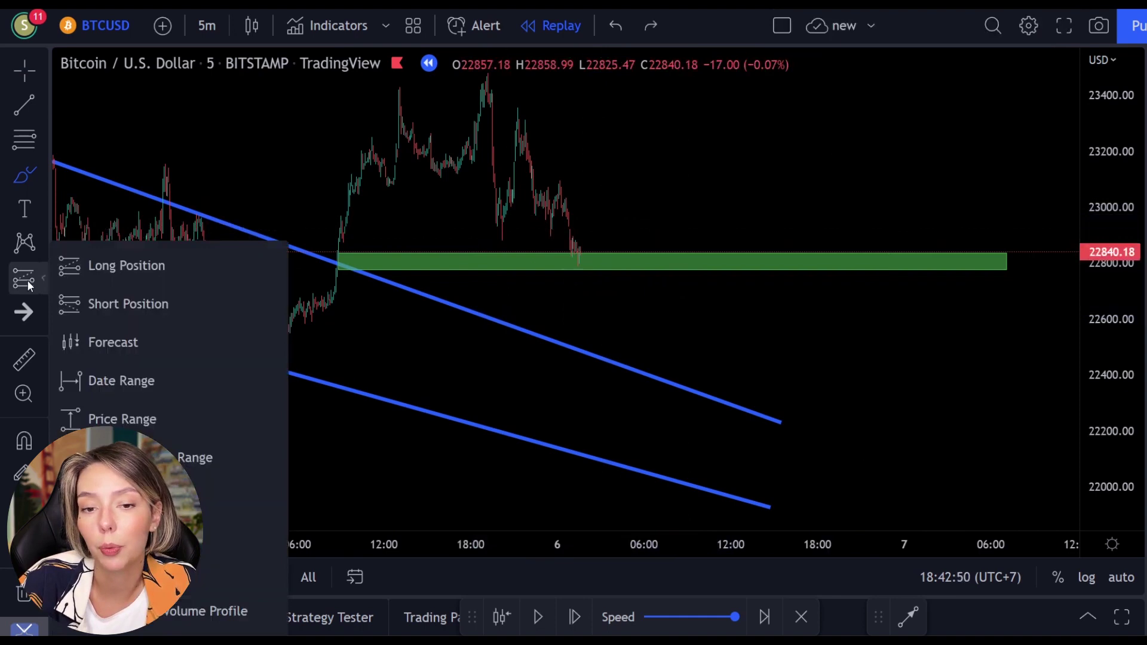
pyautogui.click(121, 266)
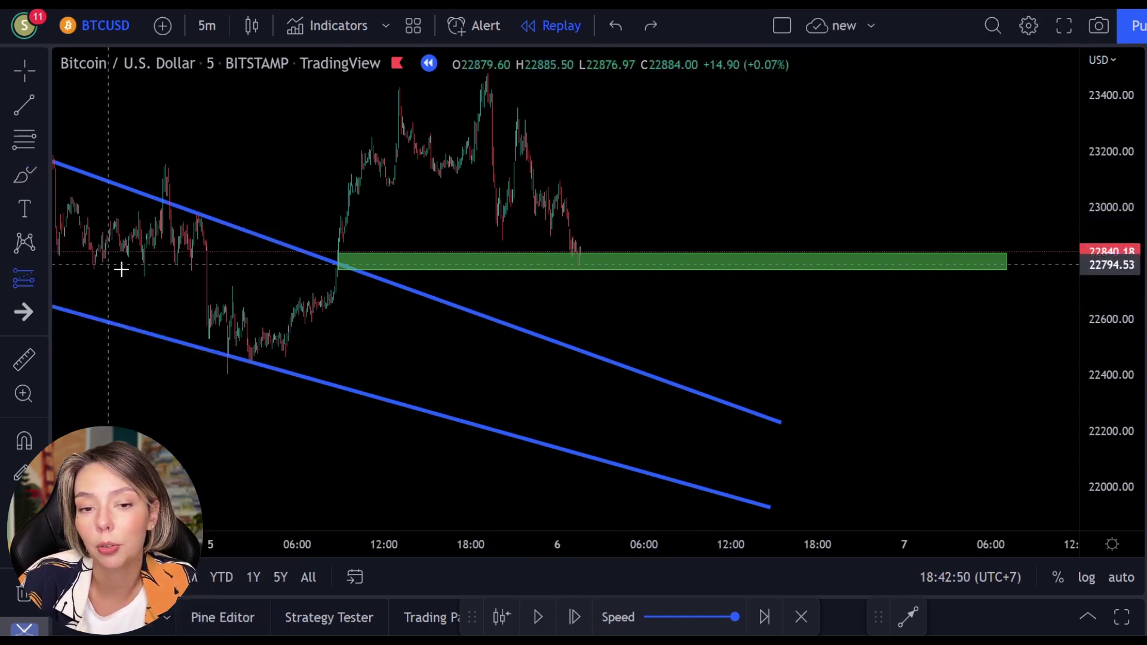
pyautogui.click(581, 253)
pyautogui.moveTo(581, 312); pyautogui.dragTo(585, 282)
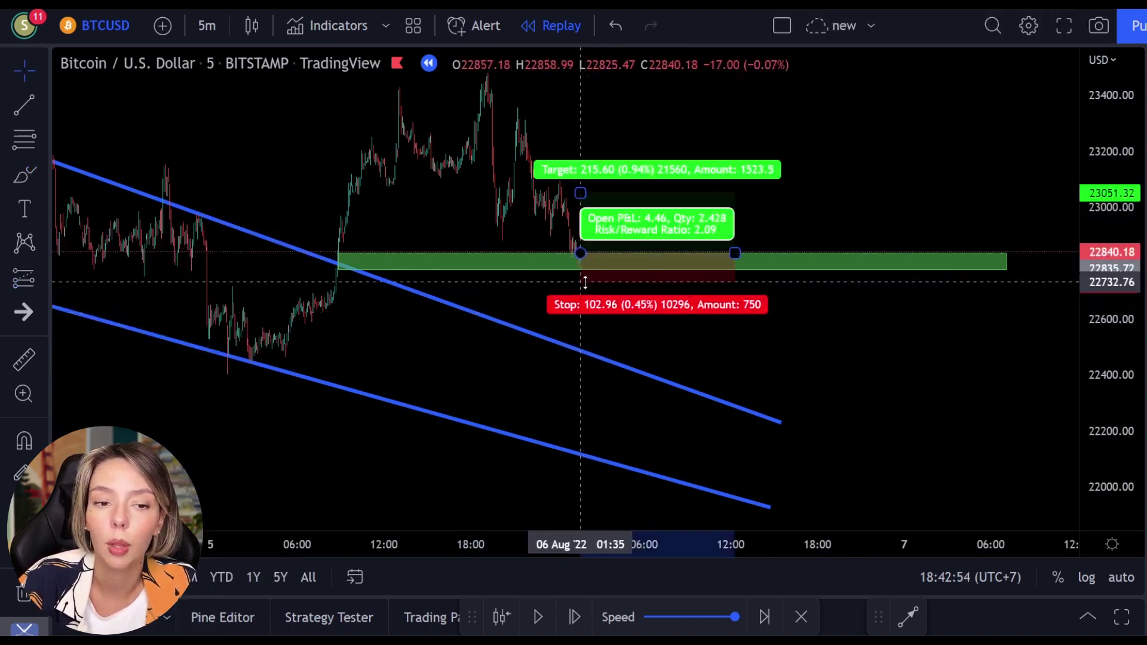
pyautogui.moveTo(581, 192); pyautogui.dragTo(581, 127)
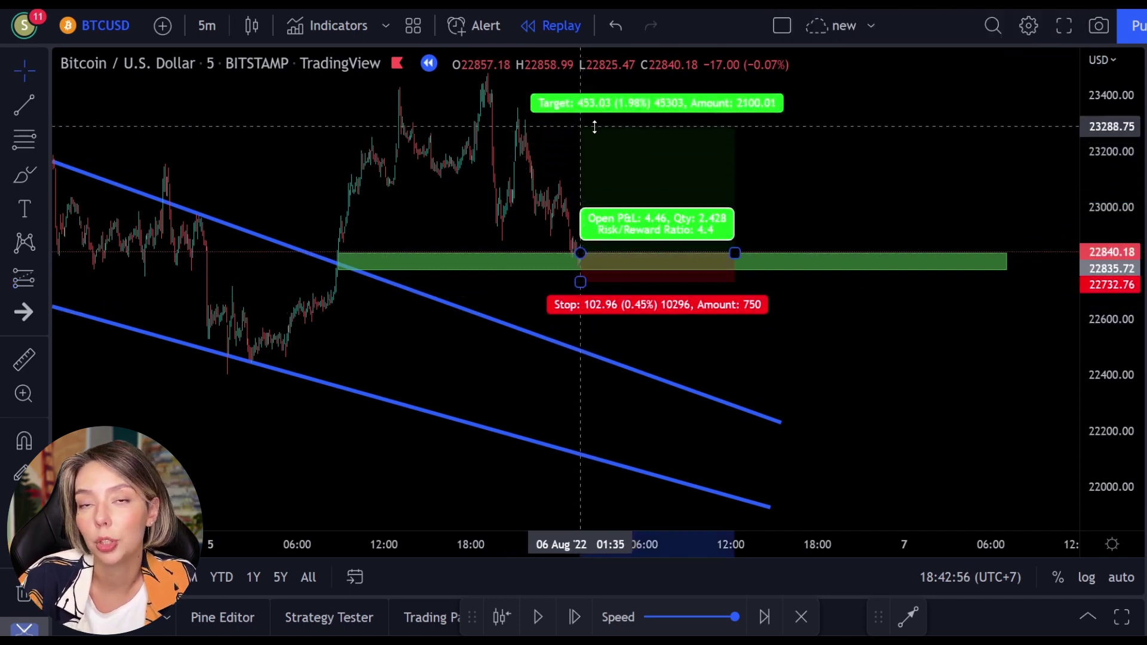
pyautogui.moveTo(736, 254); pyautogui.dragTo(921, 255)
pyautogui.click(943, 345)
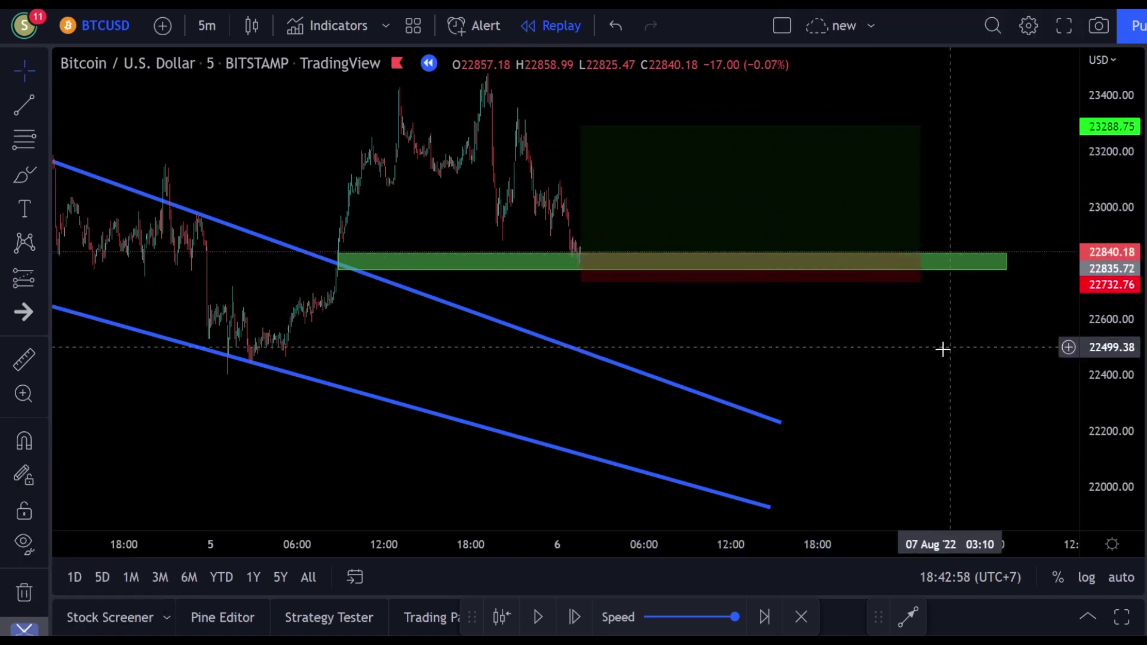
# Step: Run the bar replay until price climbs from the green zone well into the long position's profit area, and pause it
pyautogui.click(538, 618)
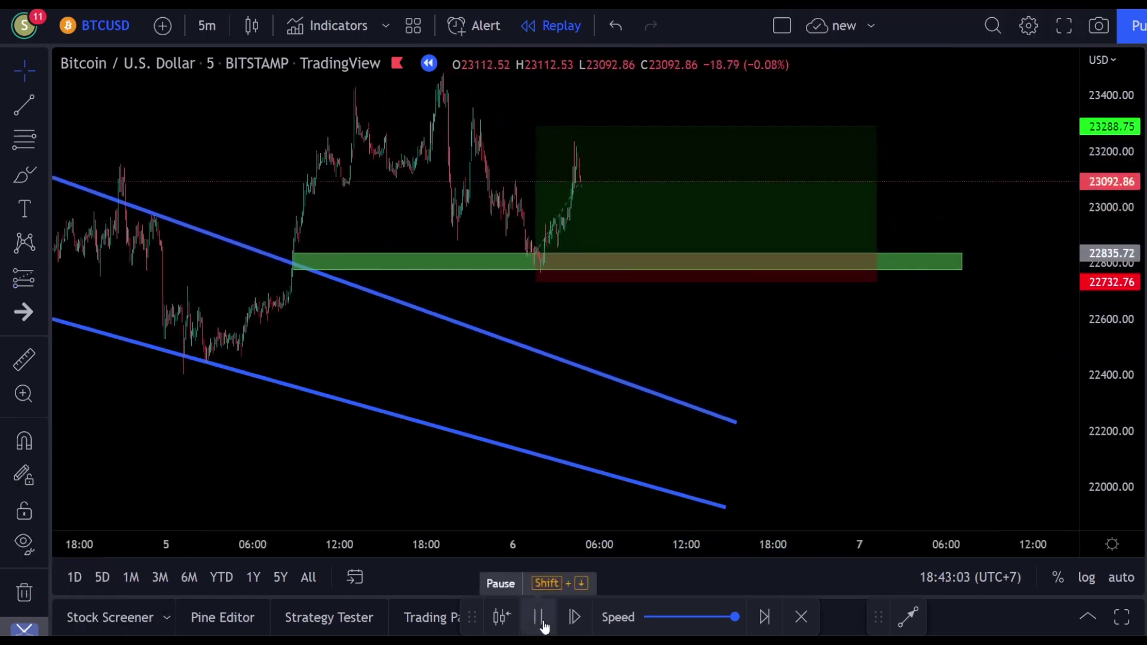
pyautogui.click(538, 617)
pyautogui.moveTo(853, 272); pyautogui.dragTo(573, 272)
pyautogui.click(789, 441)
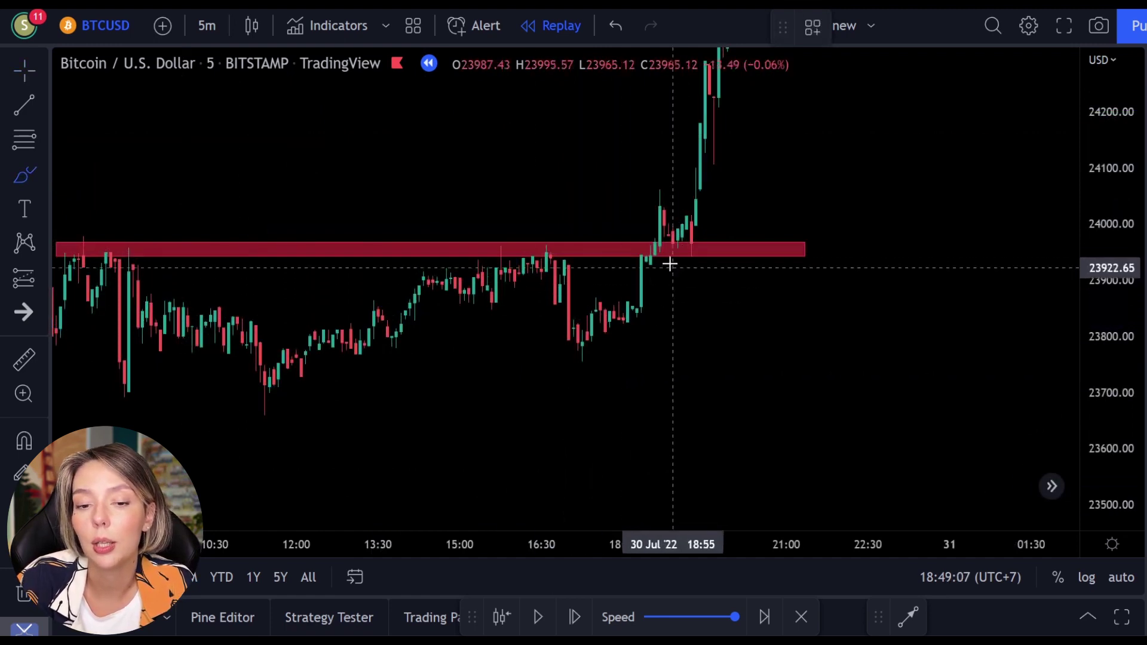
# Step: Circle the retest candles on the red zone and sketch the breakout, retest and rally path with the Brush, undoing both strokes
pyautogui.moveTo(697, 246)
pyautogui.mouseDown()
pyautogui.moveTo(672, 255)
pyautogui.moveTo(697, 245)
pyautogui.mouseUp()
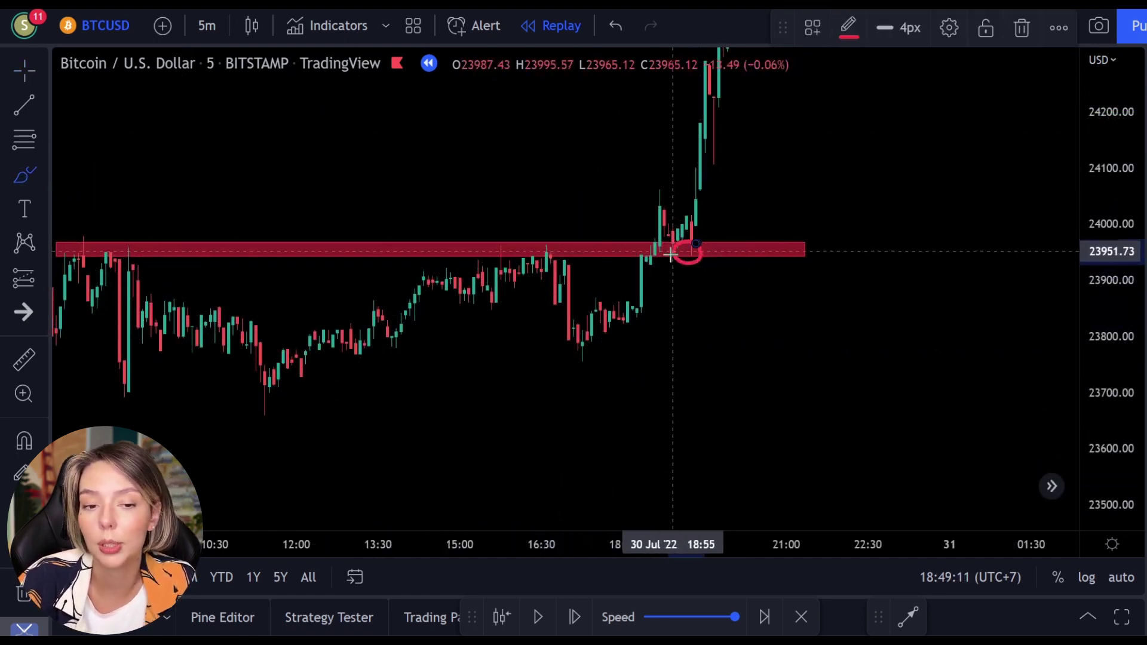
pyautogui.moveTo(644, 260)
pyautogui.mouseDown()
pyautogui.moveTo(655, 240)
pyautogui.moveTo(693, 232)
pyautogui.moveTo(717, 251)
pyautogui.moveTo(788, 91)
pyautogui.mouseUp()
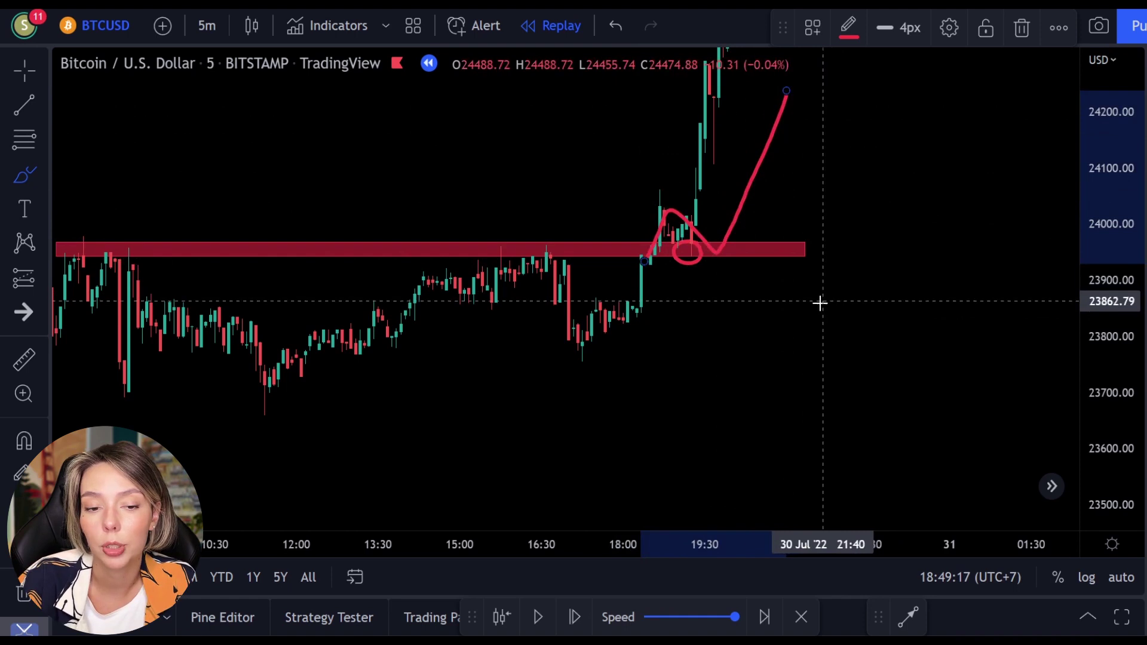
pyautogui.hotkey('ctrl', 'z')
pyautogui.hotkey('ctrl', 'z')
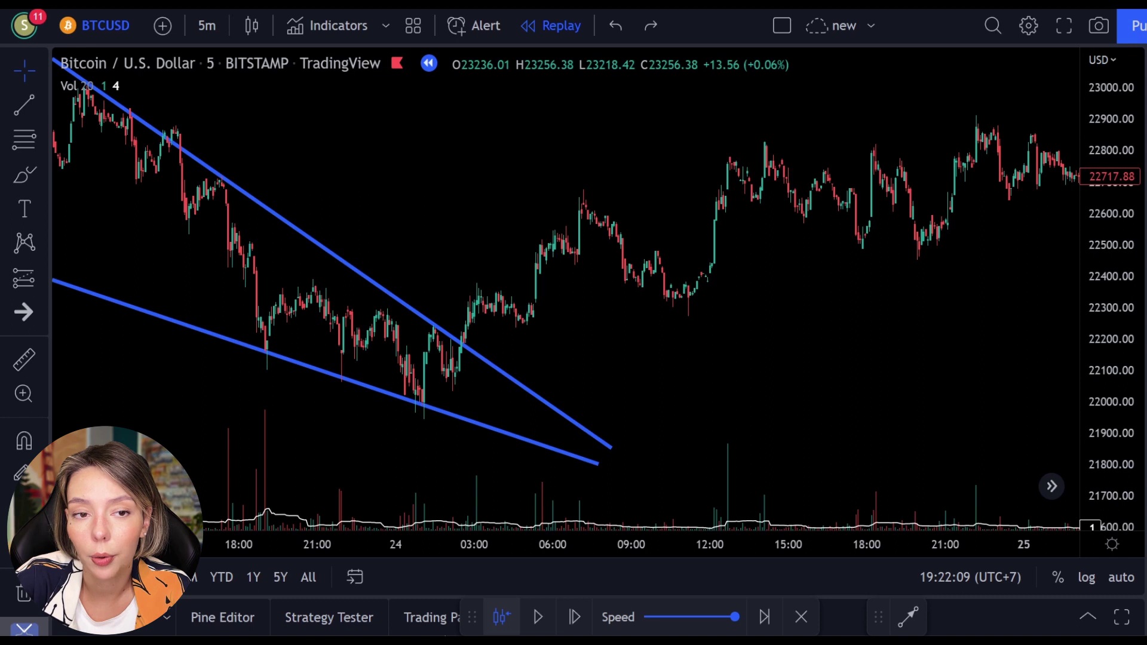
# Step: Sketch a rising price path from the wedge breakout with the Brush and undo it
pyautogui.click(9, 179)
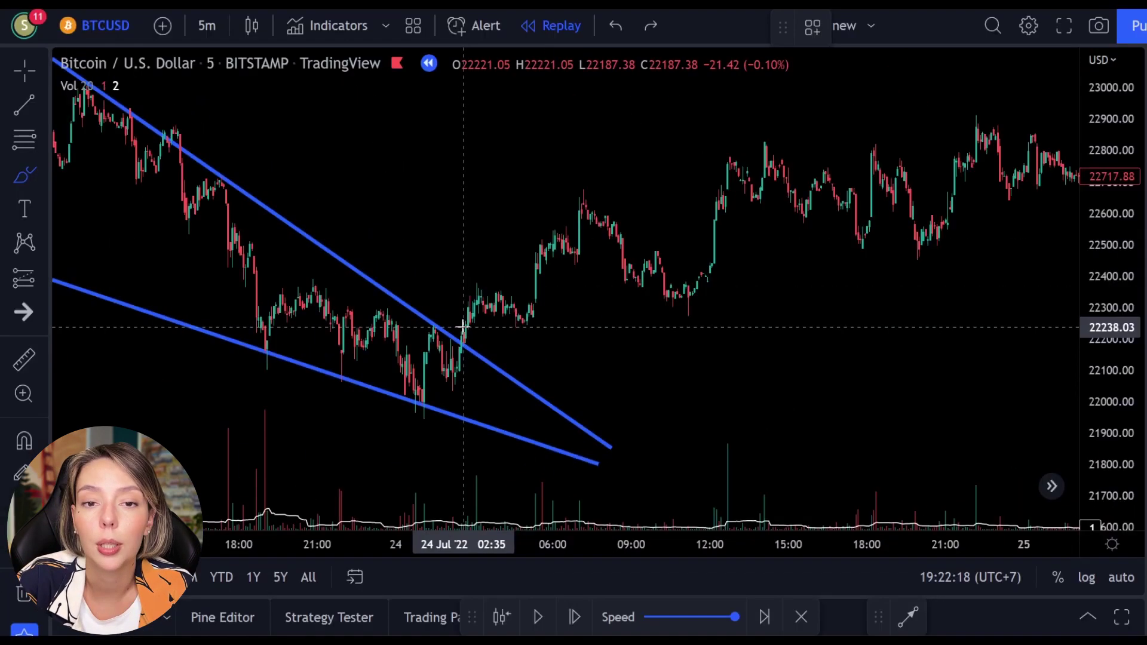
pyautogui.moveTo(456, 328)
pyautogui.mouseDown()
pyautogui.moveTo(443, 377)
pyautogui.moveTo(451, 326)
pyautogui.moveTo(468, 352)
pyautogui.moveTo(505, 272)
pyautogui.moveTo(528, 339)
pyautogui.moveTo(617, 309)
pyautogui.moveTo(666, 318)
pyautogui.moveTo(693, 289)
pyautogui.moveTo(722, 128)
pyautogui.mouseUp()
pyautogui.hotkey('ctrl', 'z')
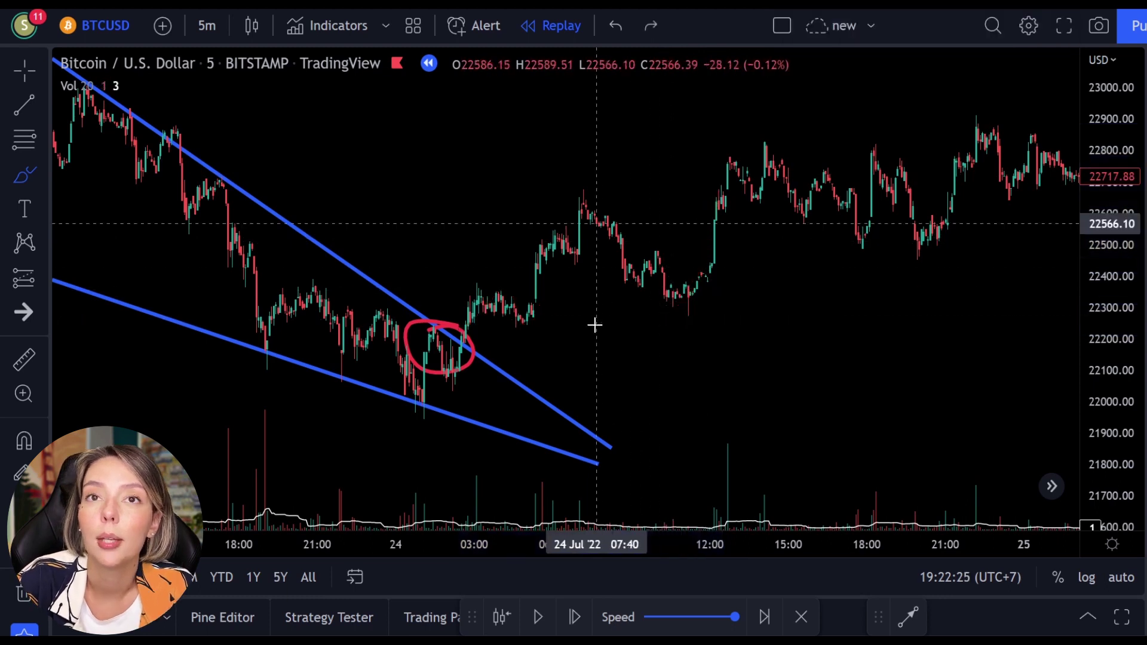
# Step: Brush a roughly horizontal line from the wedge breakout toward 21:00, cross it out, and undo all three strokes
pyautogui.moveTo(463, 345); pyautogui.dragTo(955, 358)
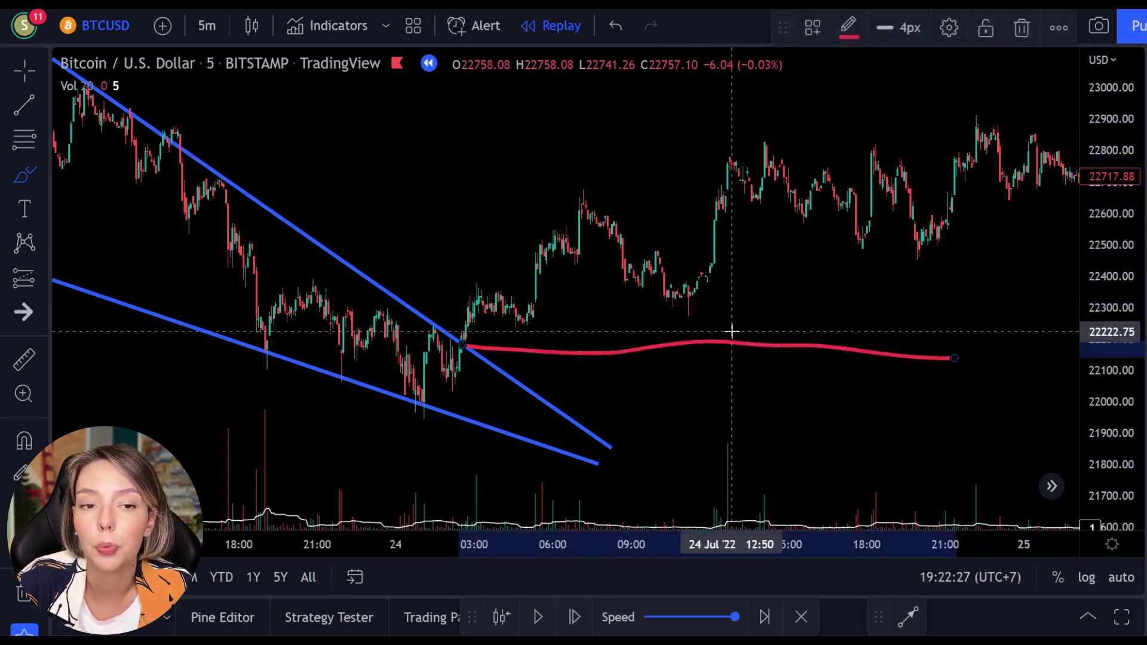
pyautogui.moveTo(726, 327); pyautogui.dragTo(814, 389)
pyautogui.moveTo(785, 335); pyautogui.dragTo(709, 386)
pyautogui.hotkey('ctrl', 'z')
pyautogui.hotkey('ctrl', 'z')
pyautogui.hotkey('ctrl', 'z')
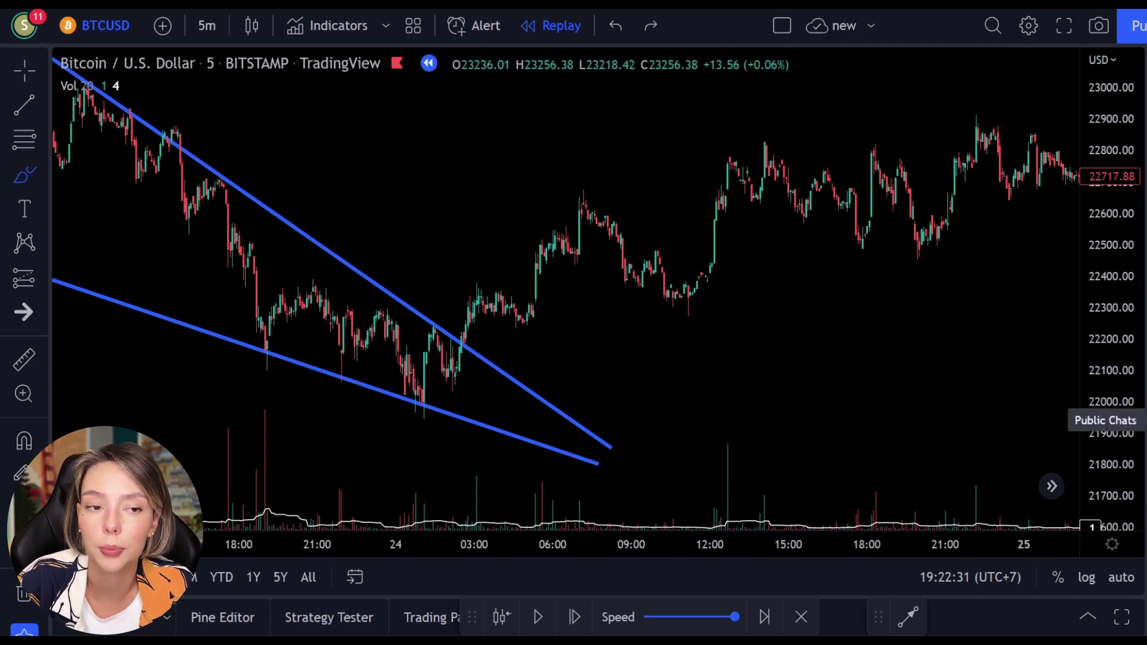
# Step: Place a long position at 22,280.82 after the wedge breakout, with stop 22,164.68 and target 22,730.08, and extend it to about 18:00
pyautogui.click(35, 282)
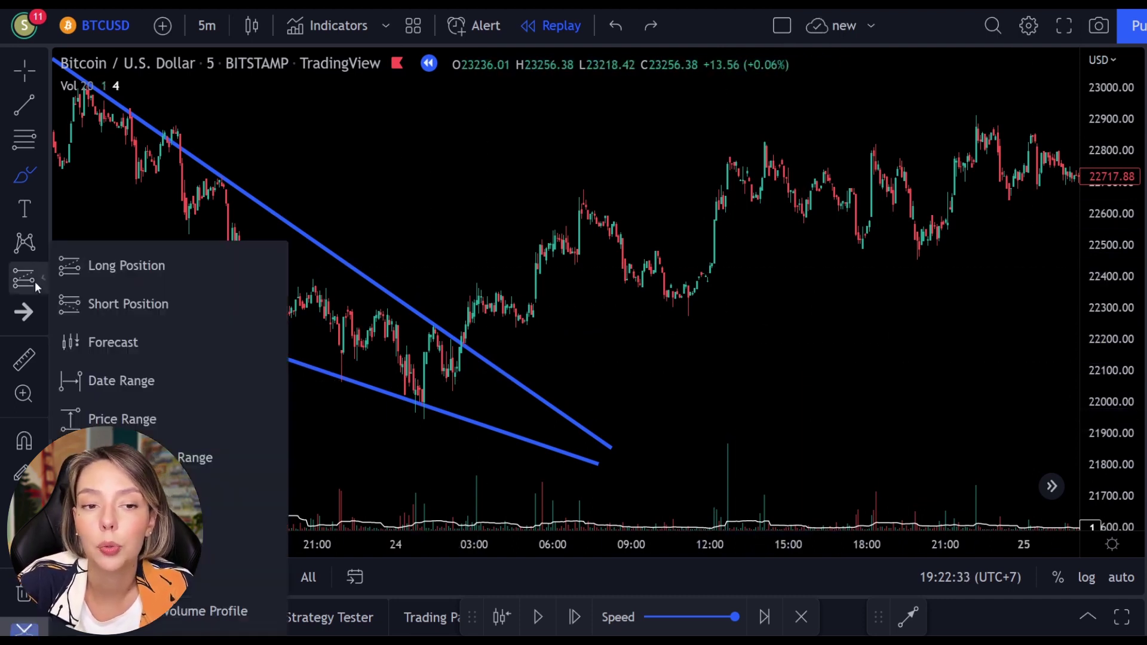
pyautogui.click(85, 275)
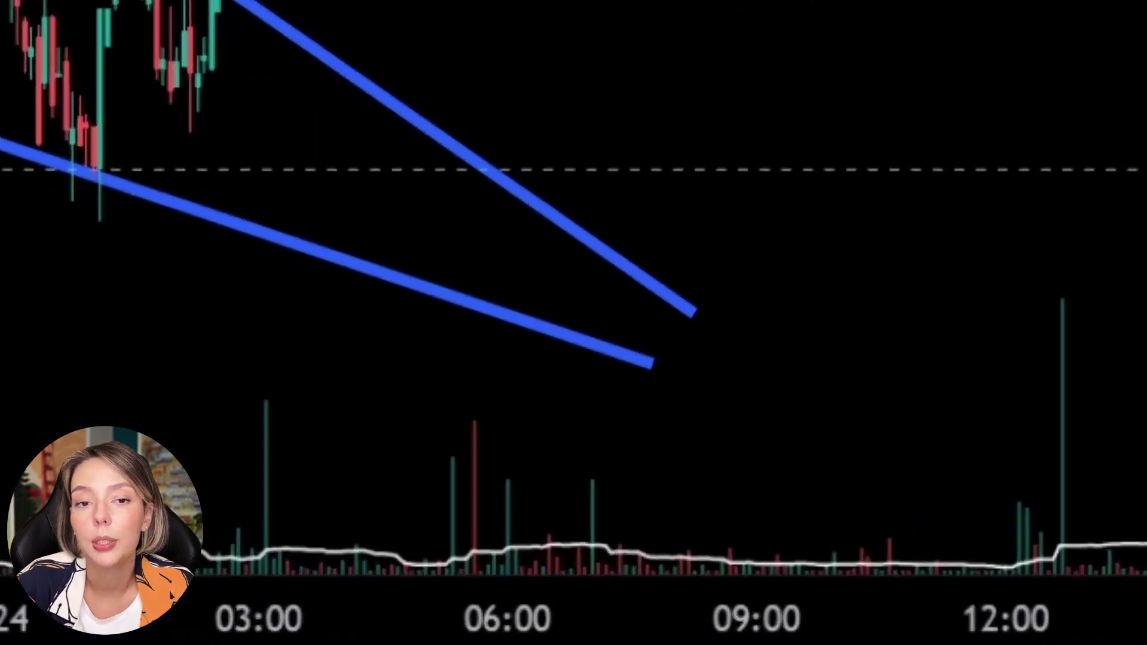
pyautogui.moveTo(492, 453)
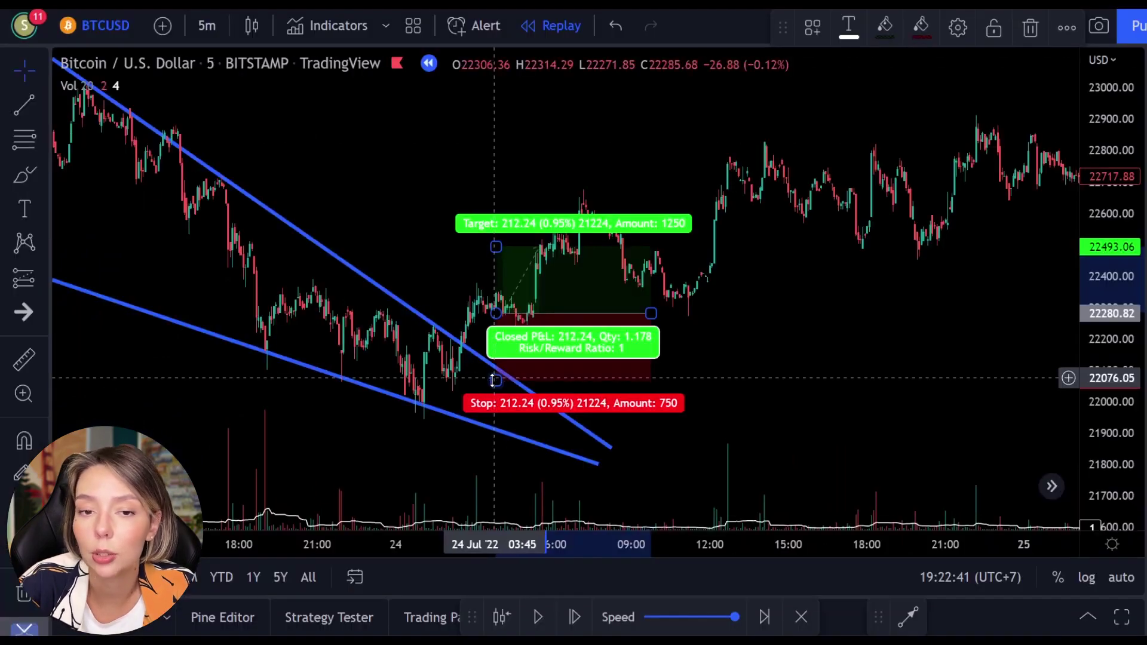
pyautogui.moveTo(493, 381); pyautogui.dragTo(496, 350)
pyautogui.moveTo(496, 246); pyautogui.dragTo(528, 157)
pyautogui.moveTo(651, 313); pyautogui.dragTo(866, 276)
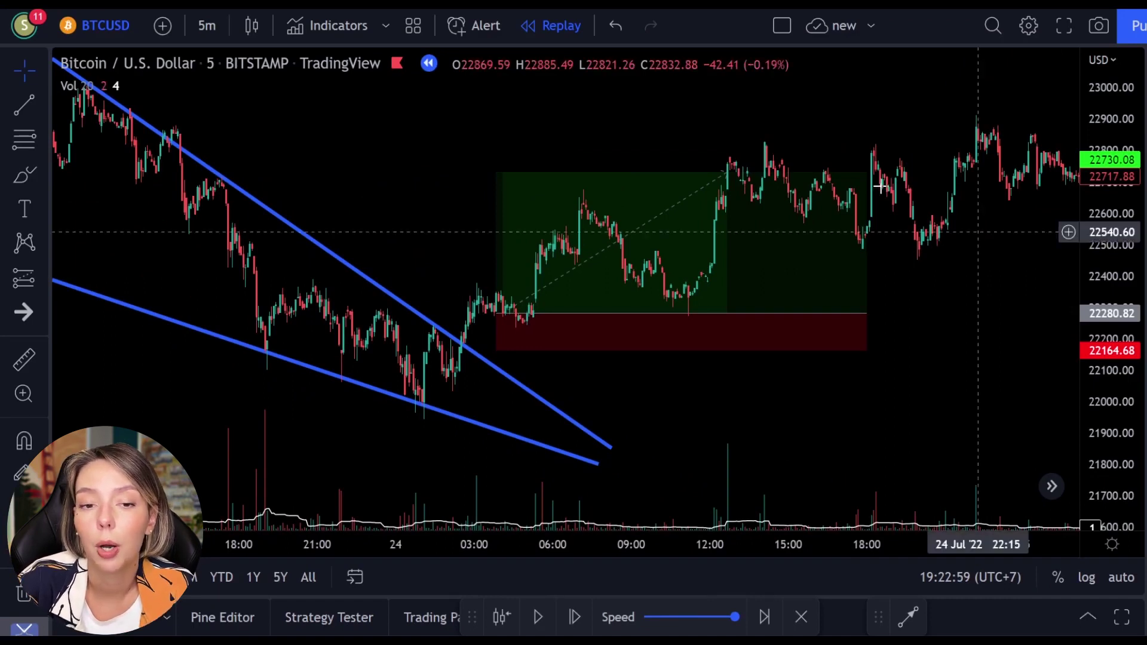
# Step: Trace a wavy line above the volume bars beneath the long position with the Brush and undo it
pyautogui.click(31, 175)
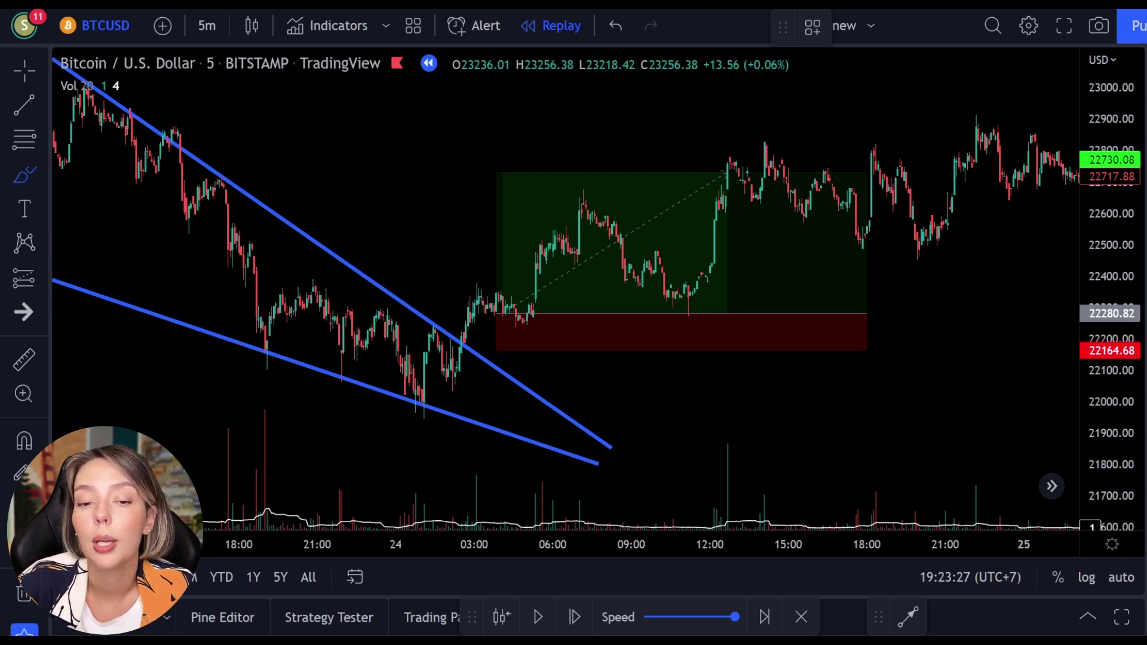
pyautogui.moveTo(528, 471)
pyautogui.mouseDown()
pyautogui.moveTo(679, 480)
pyautogui.moveTo(722, 443)
pyautogui.moveTo(794, 482)
pyautogui.moveTo(829, 471)
pyautogui.mouseUp()
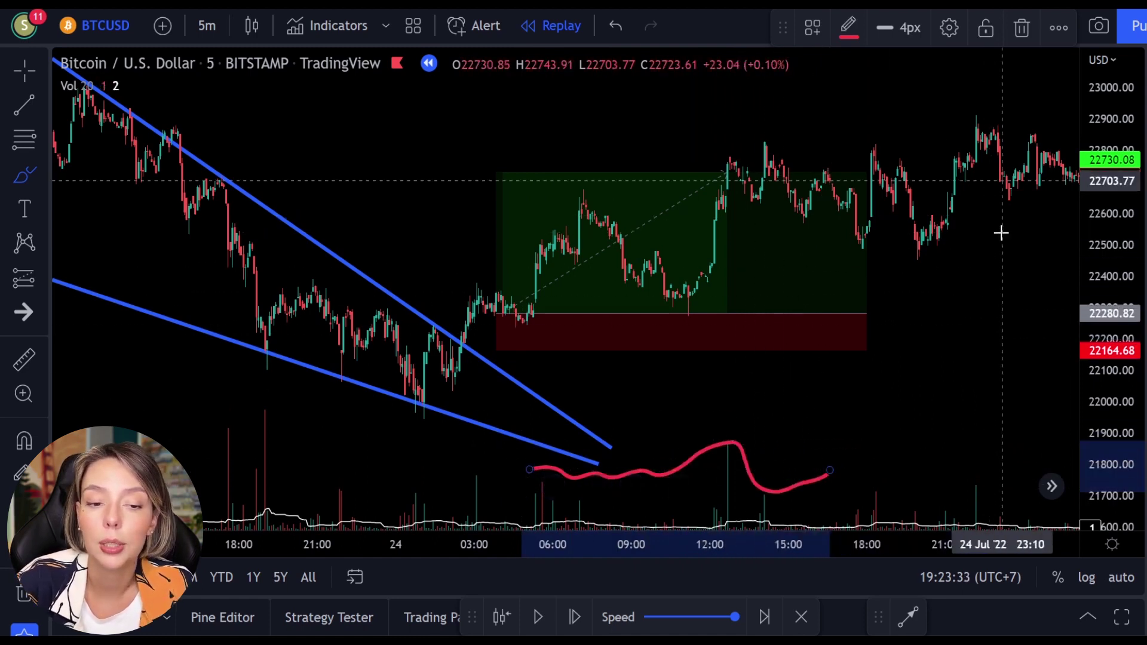
pyautogui.hotkey('ctrl', 'z')
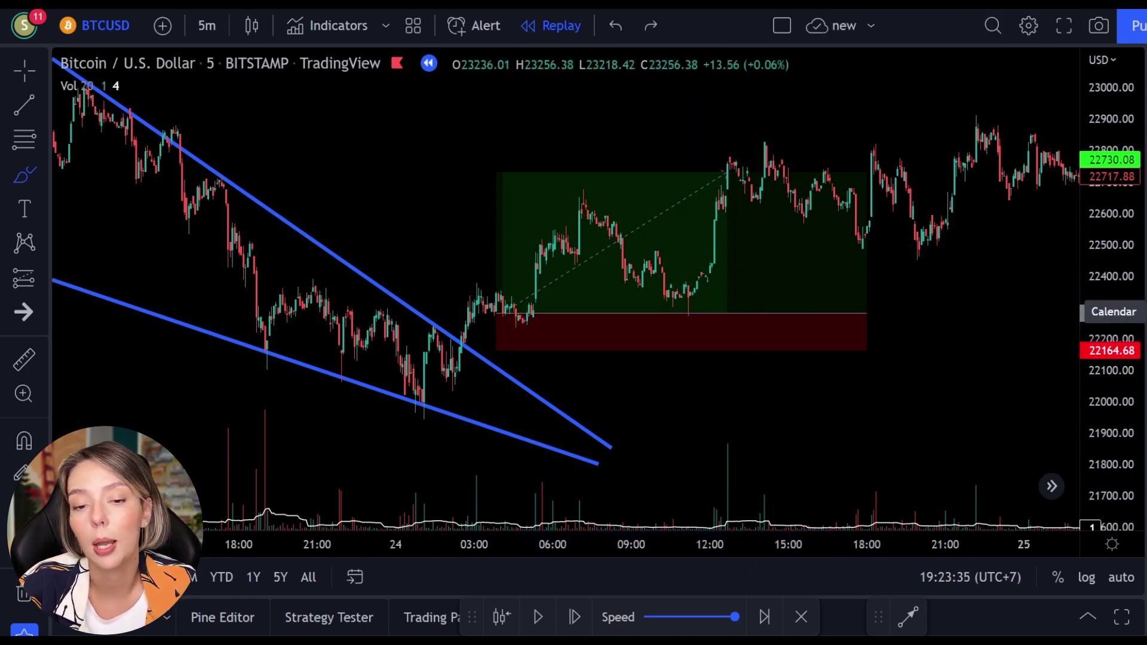